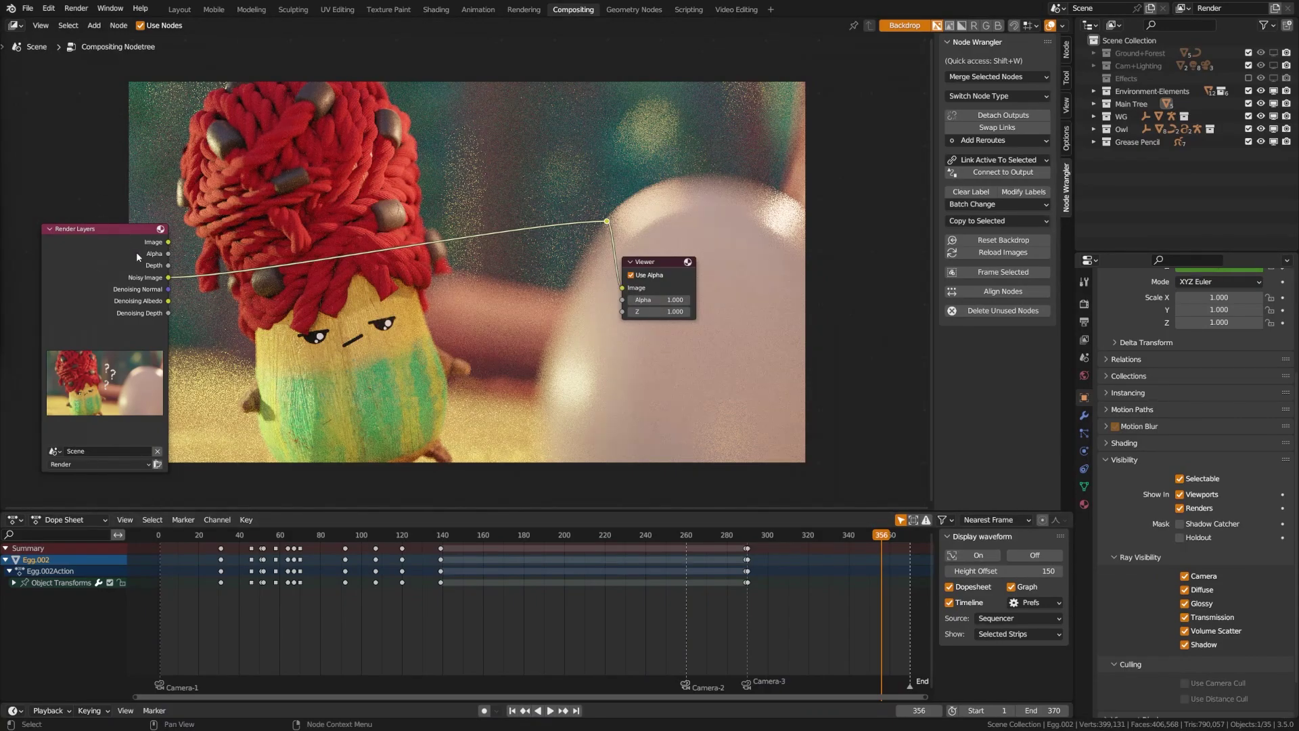
Step: Move the Render Layers node up-left, preview Denoising Albedo, then return the Viewer to the Image pass
drag(136, 251, 126, 238)
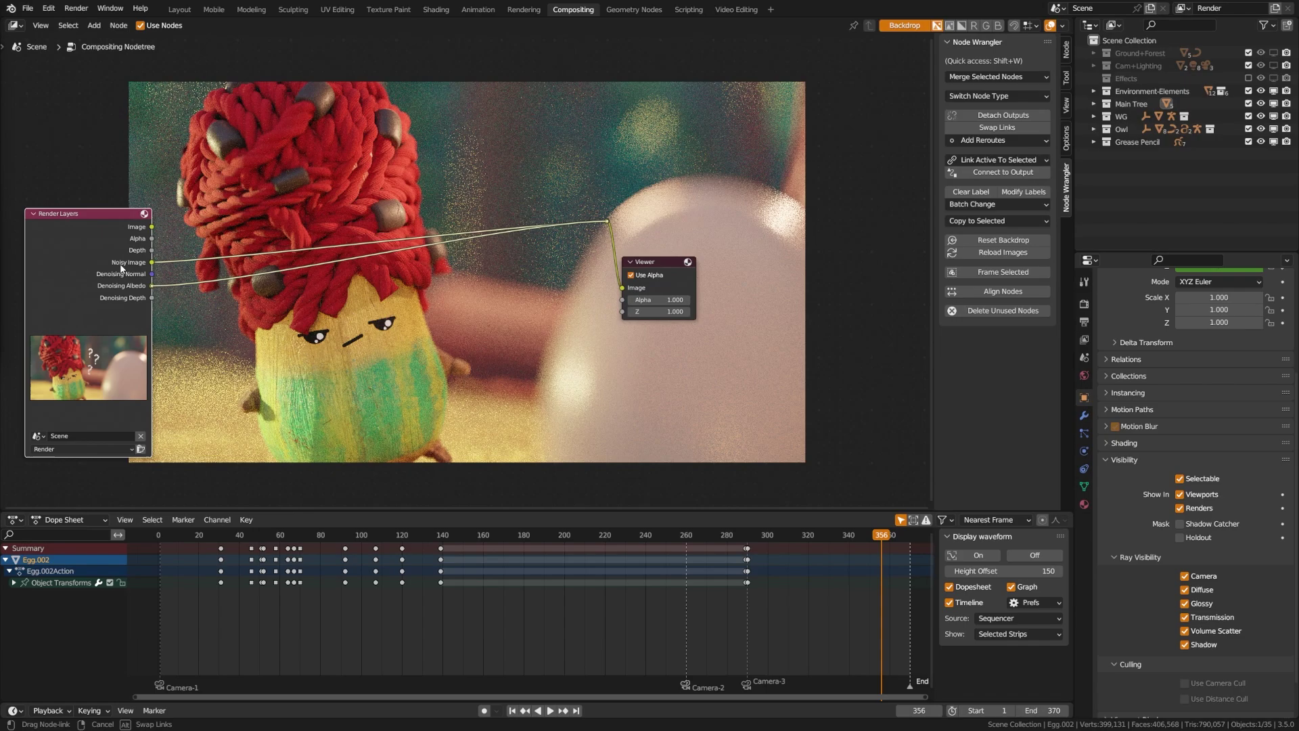
drag(139, 339, 140, 338)
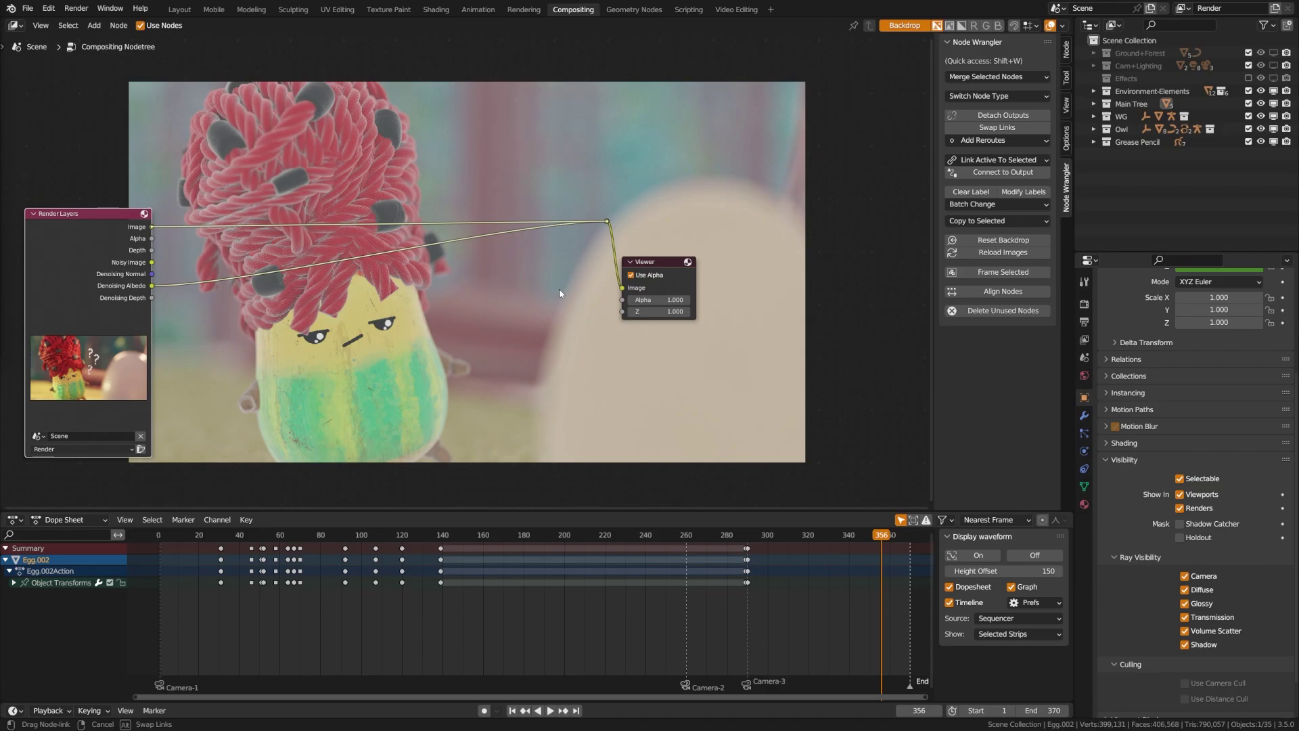
drag(559, 290, 559, 289)
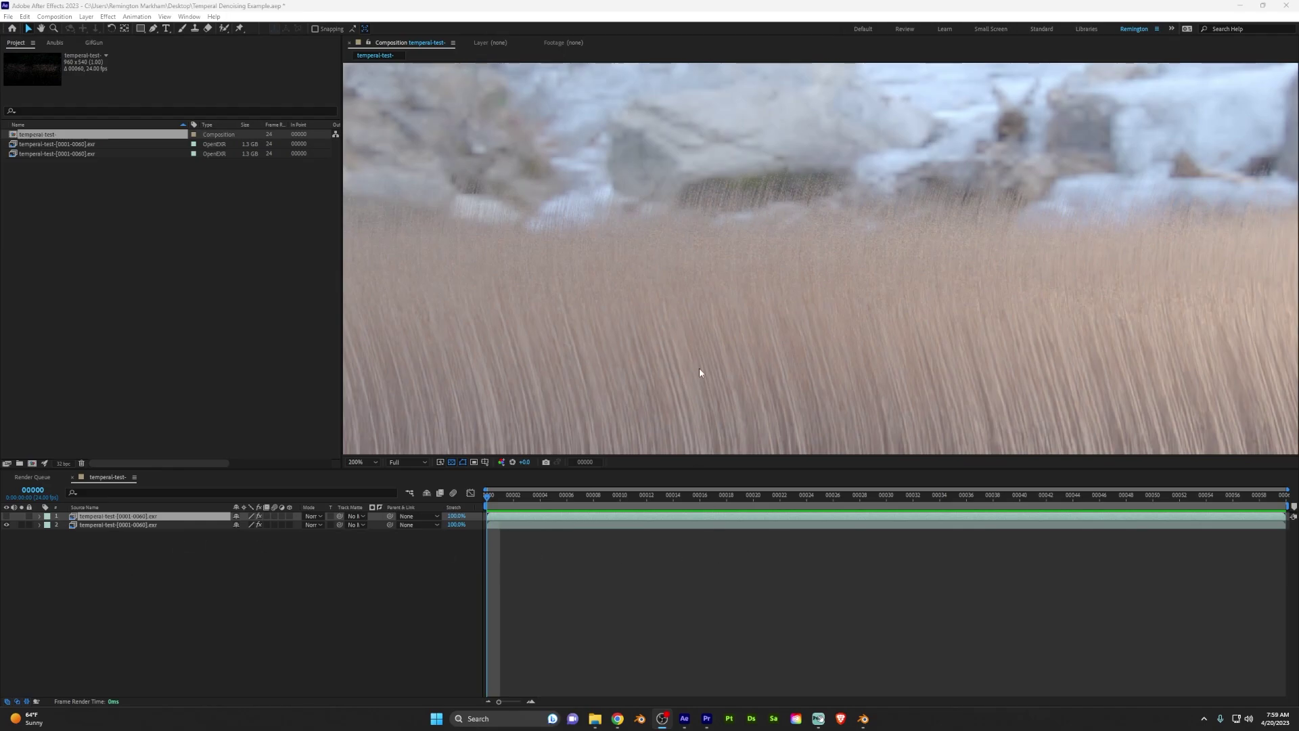
Step: Zoom the composition to 800%, make the viewer taller, then scrub and play twice to inspect the noise
scroll(700, 371, up, 3)
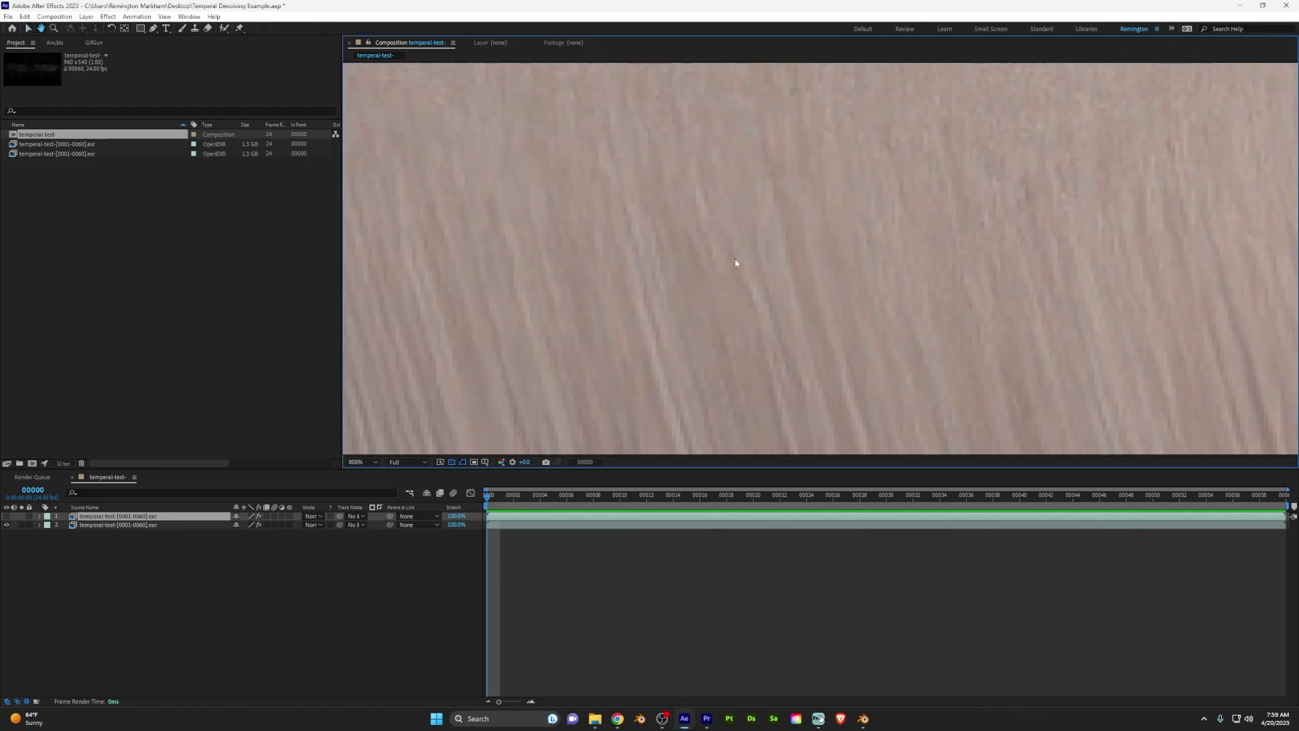
drag(639, 470, 639, 546)
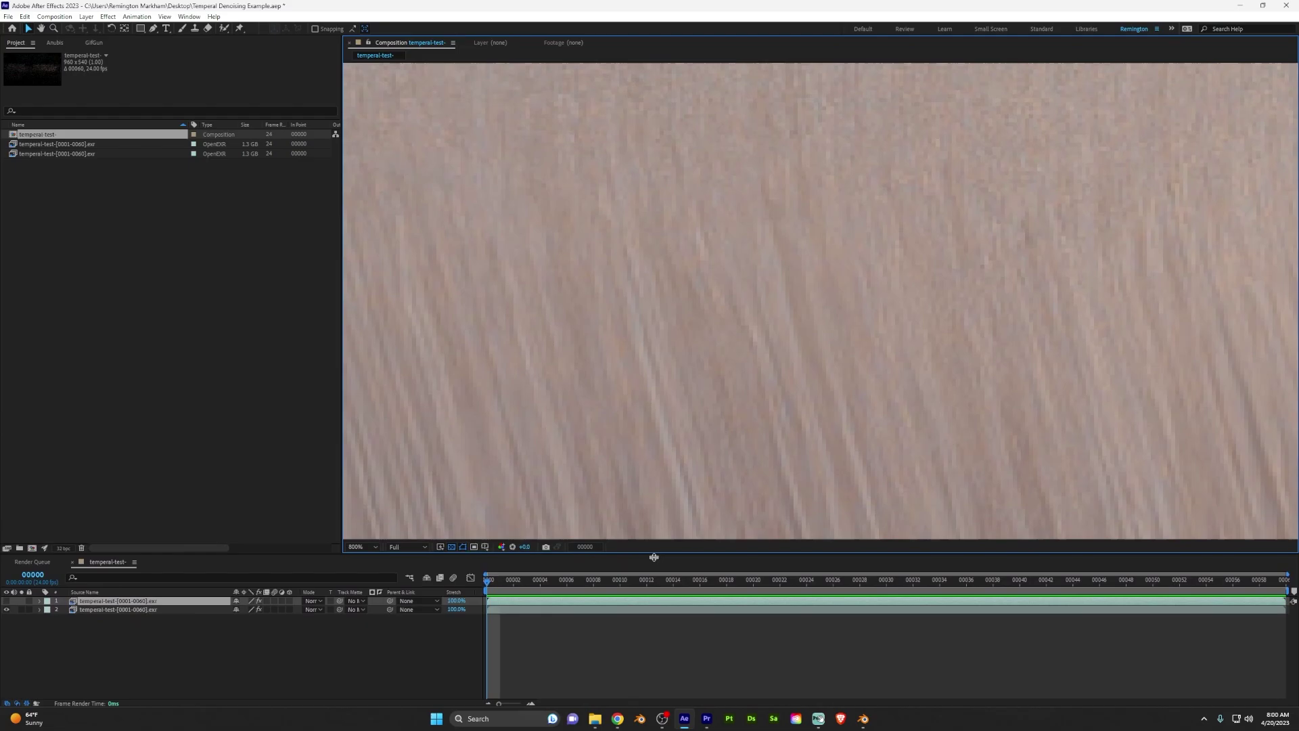
mouse_move(494, 576)
mouse_down()
mouse_move(594, 575)
mouse_move(489, 585)
mouse_up()
key(space)
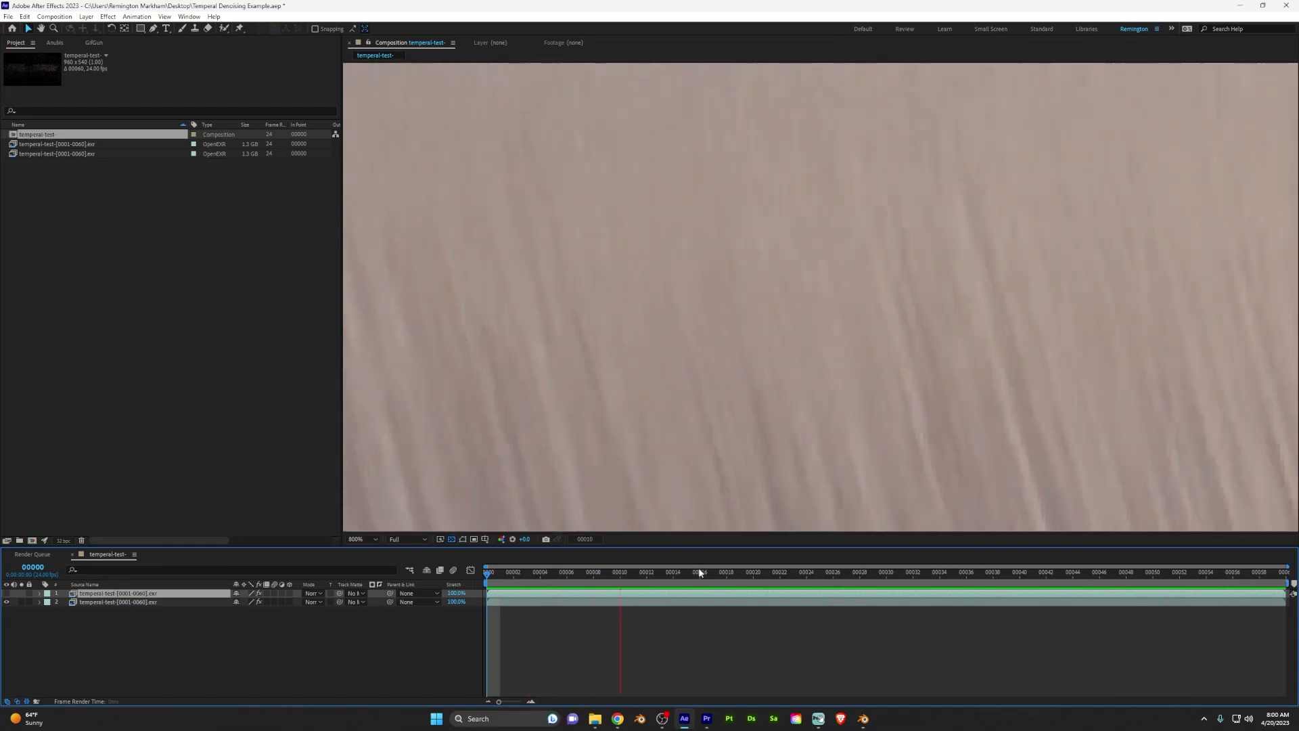
key(space)
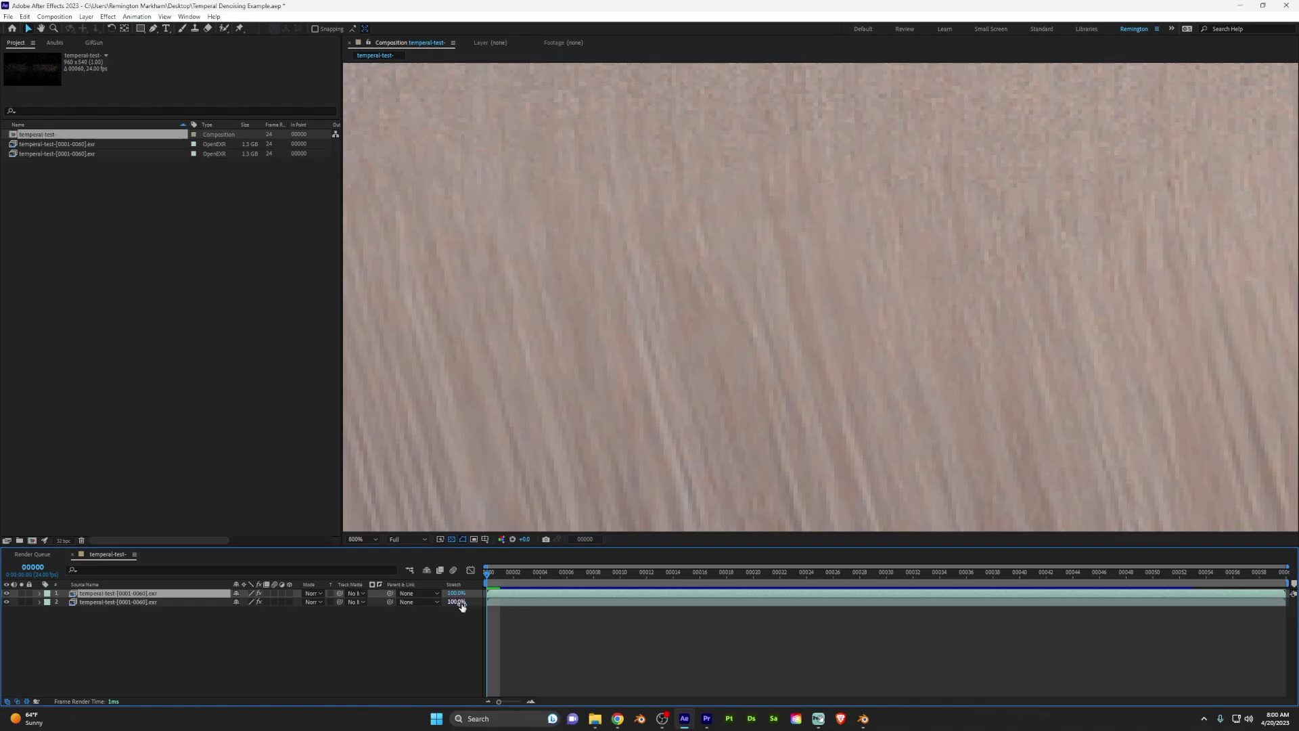
key(space)
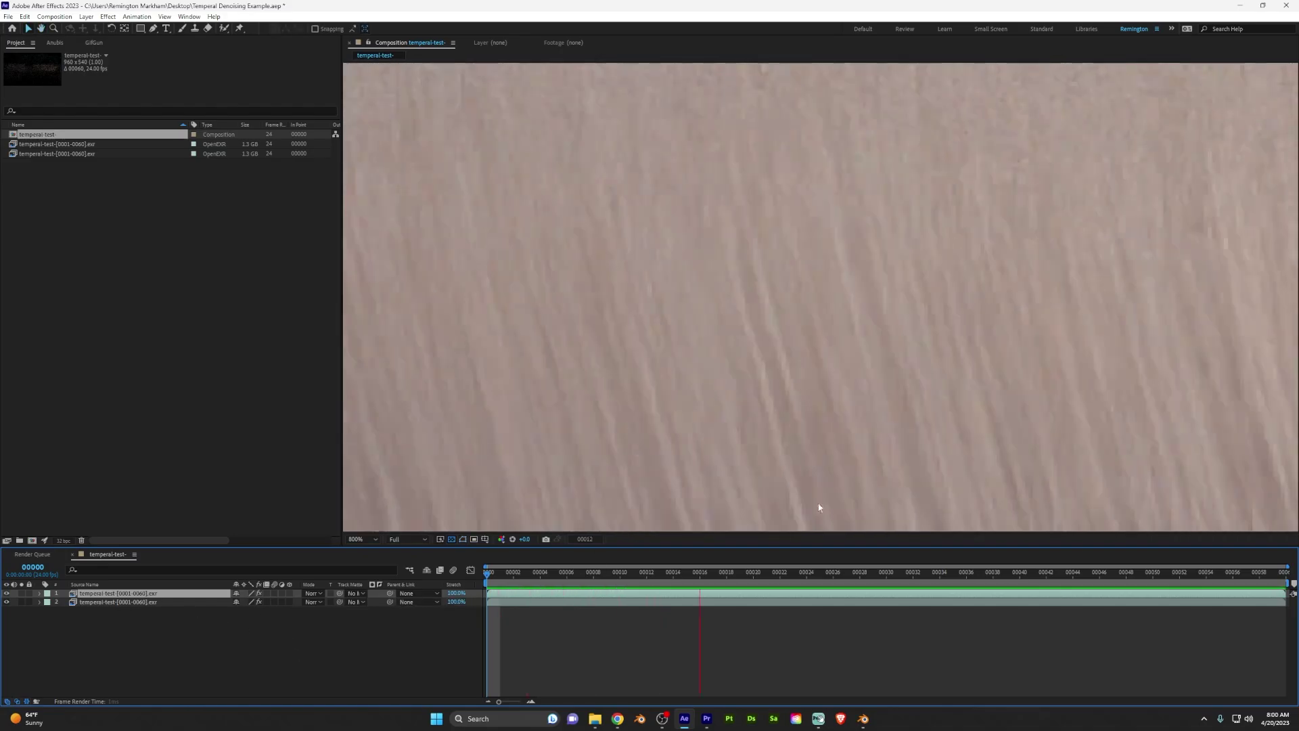
key(space)
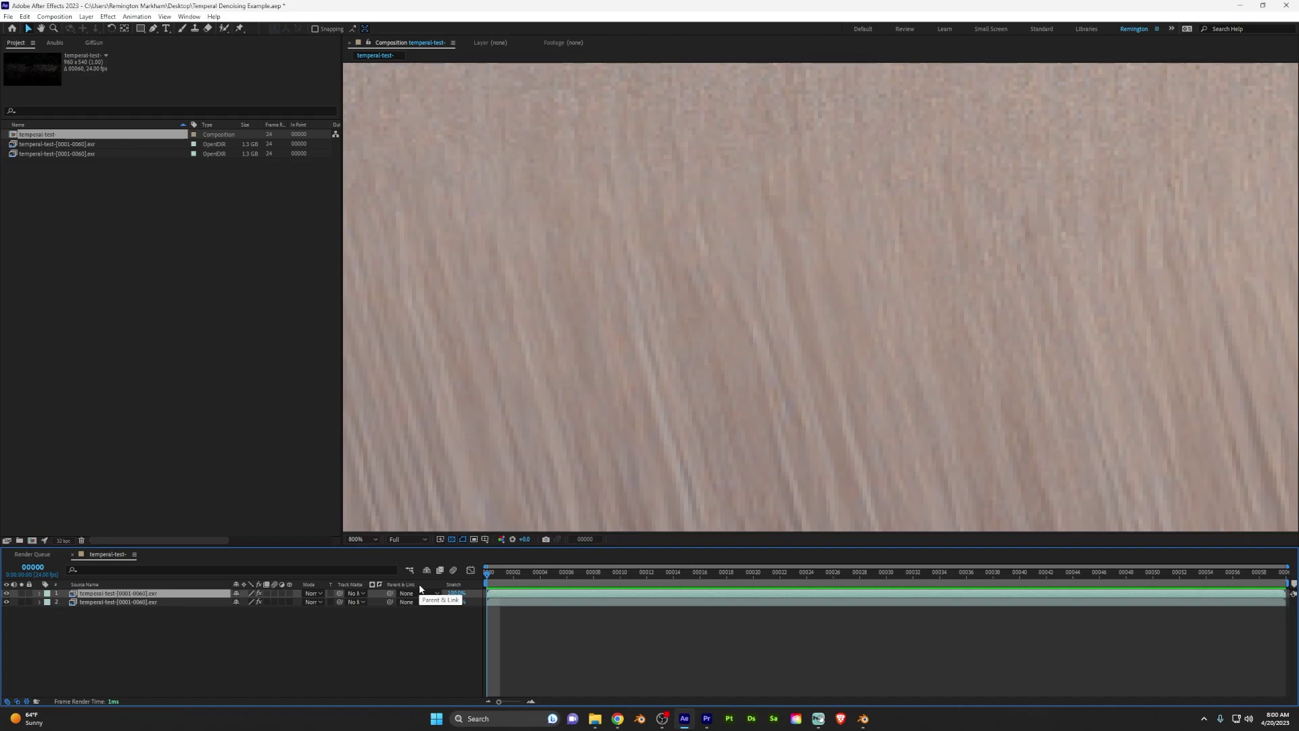
Step: Set the top EXR layer's blend mode to Difference and play the difference preview
click(319, 599)
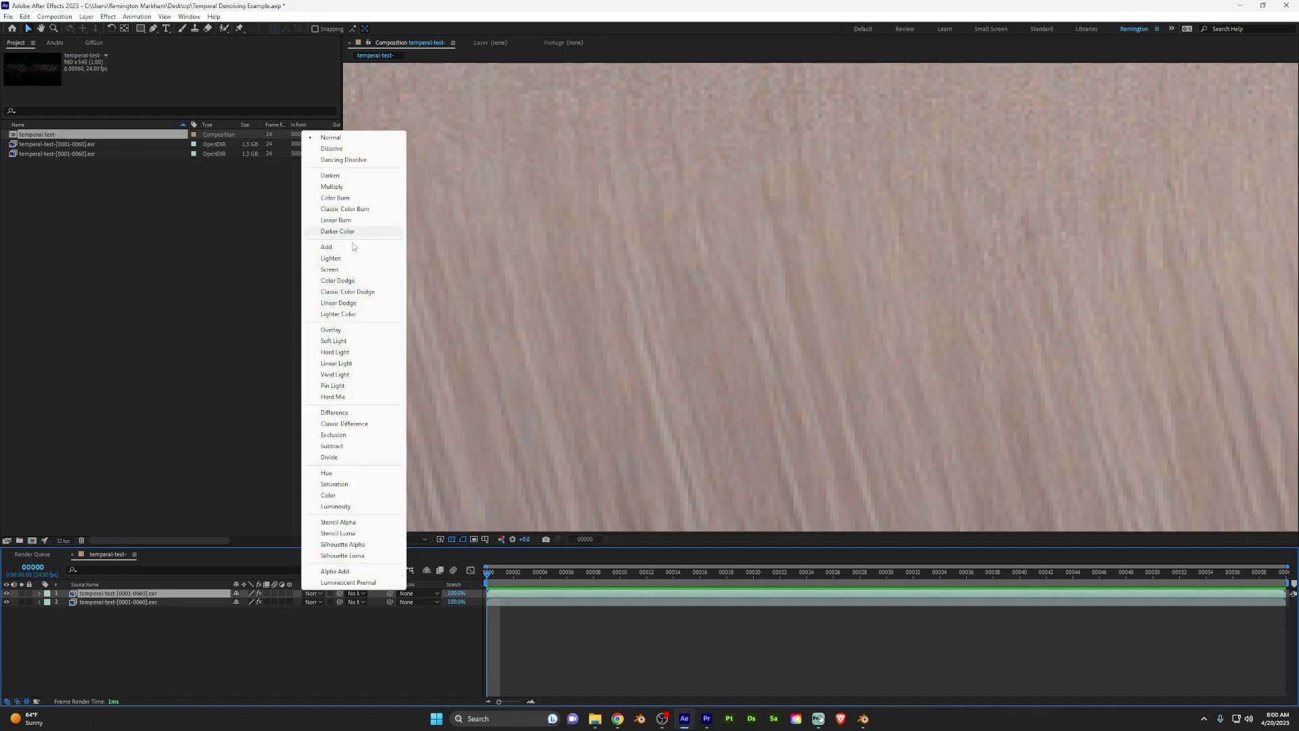
click(358, 412)
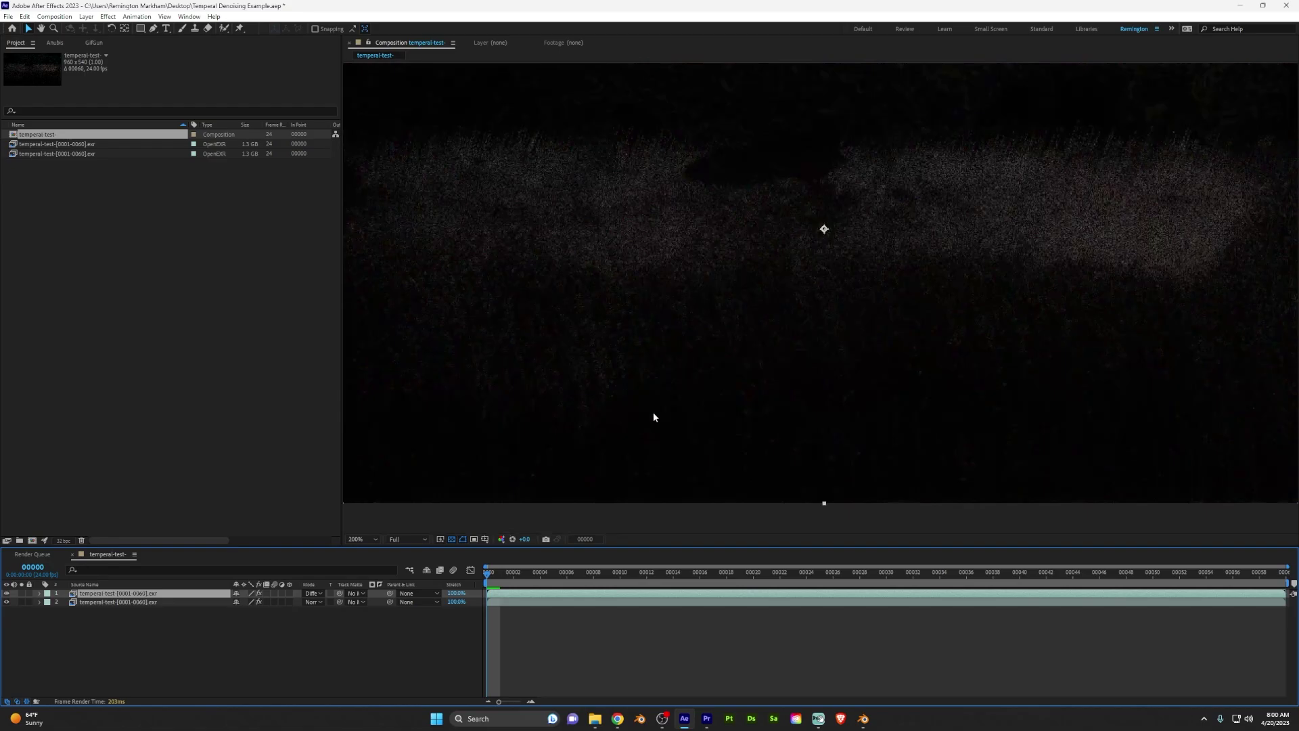
key(comma)
key(period)
scroll(759, 401, up, 2)
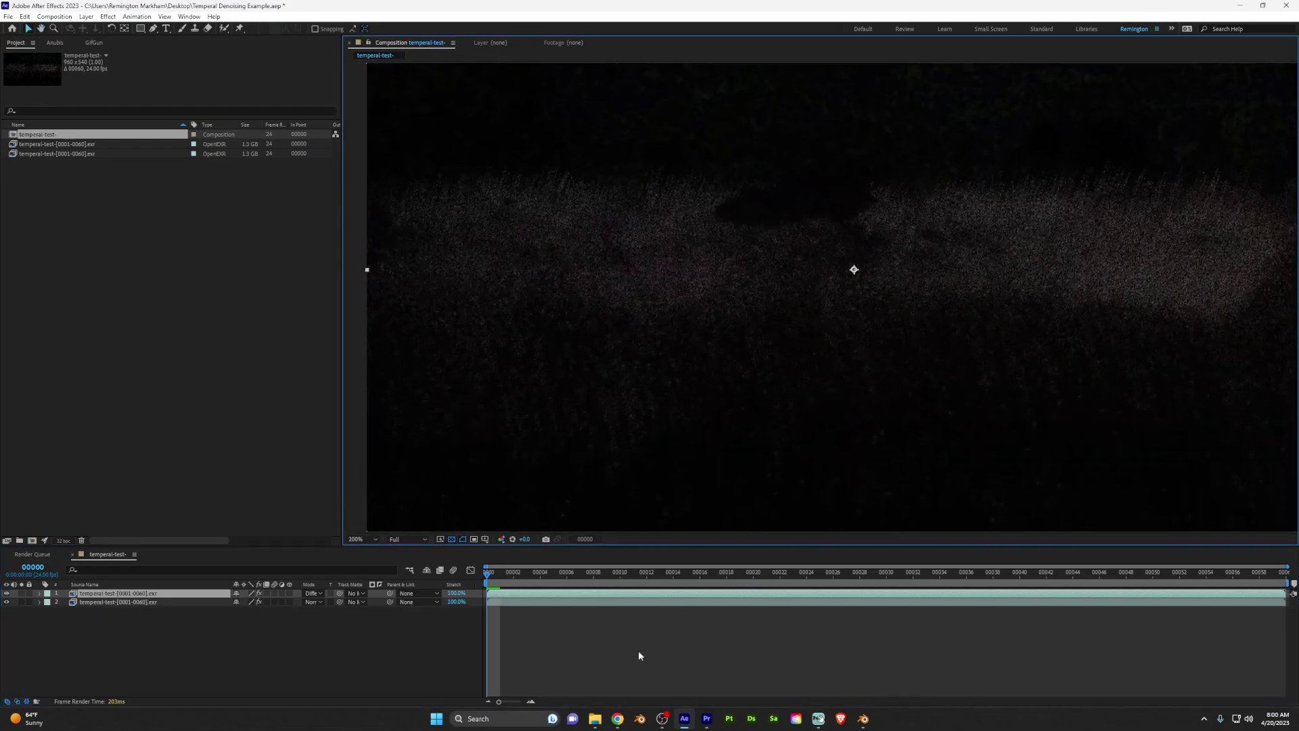
key(space)
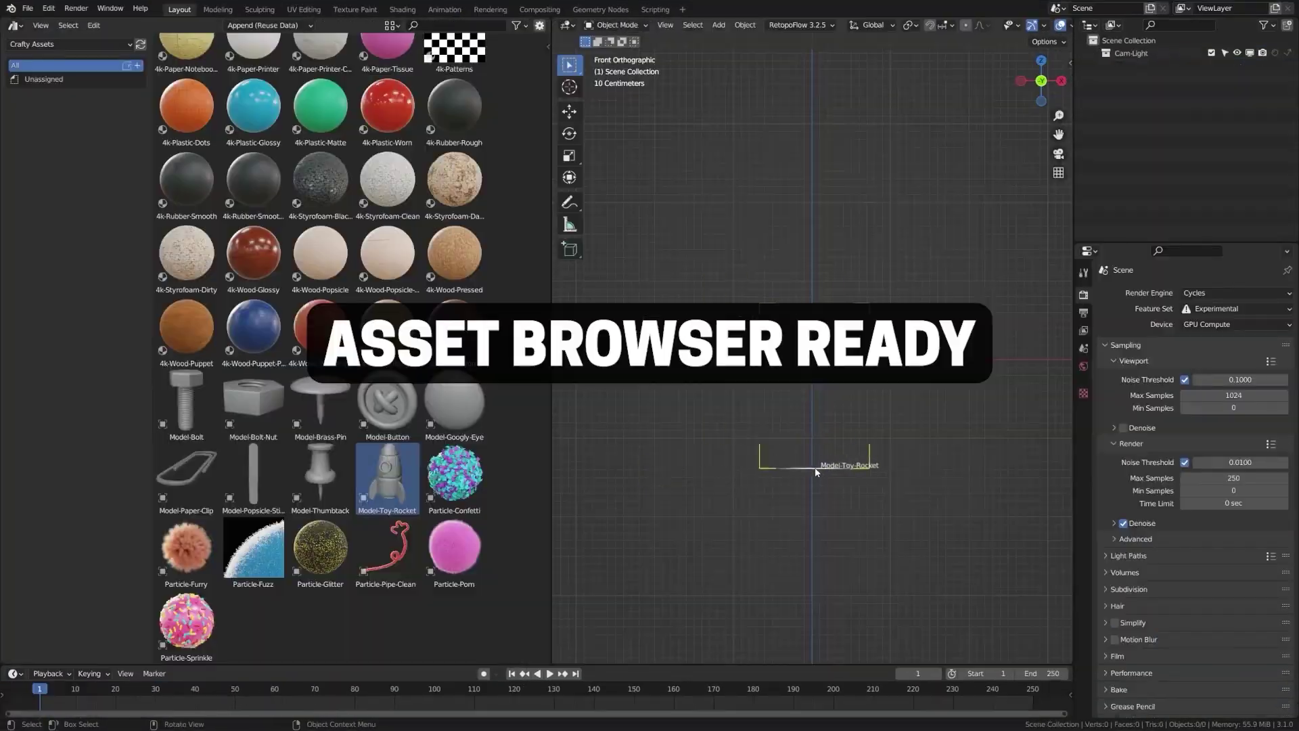
Step: Drop the toy rocket asset into the scene and set the Stop-Mo End Frame to 120
drag(817, 472, 816, 471)
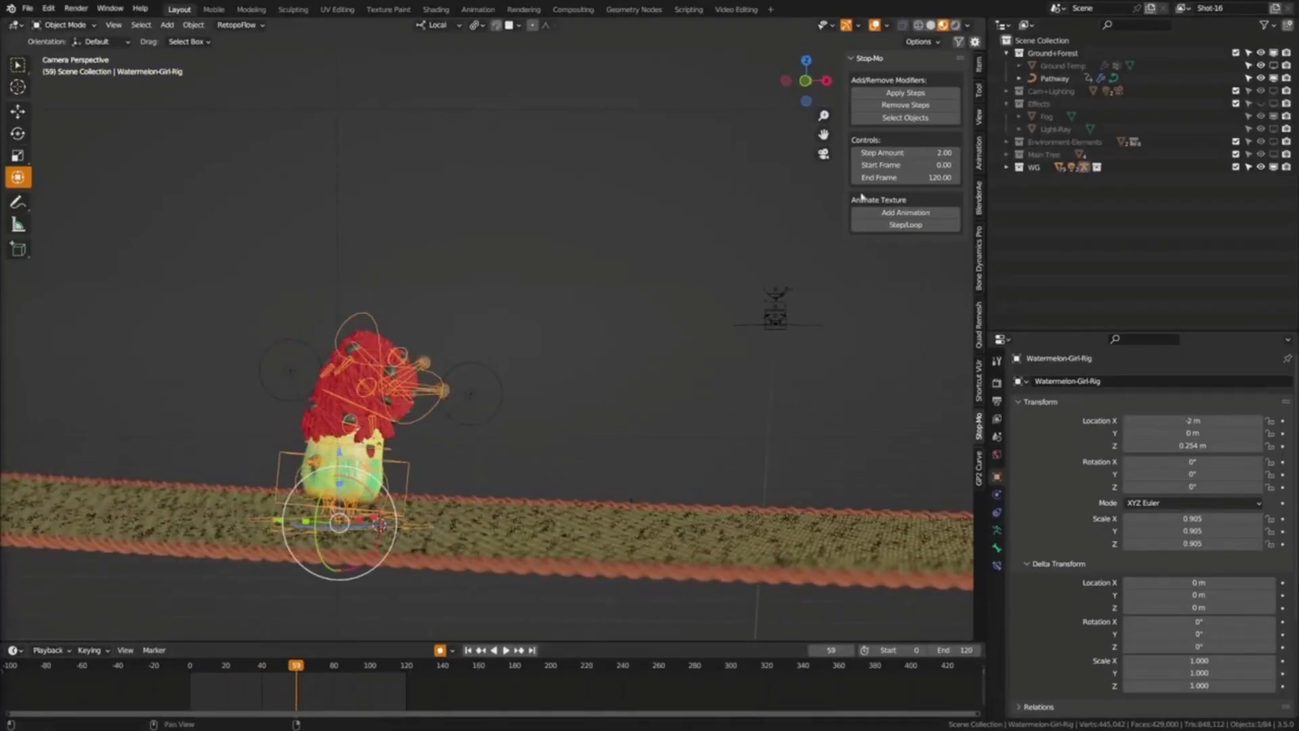
click(925, 179)
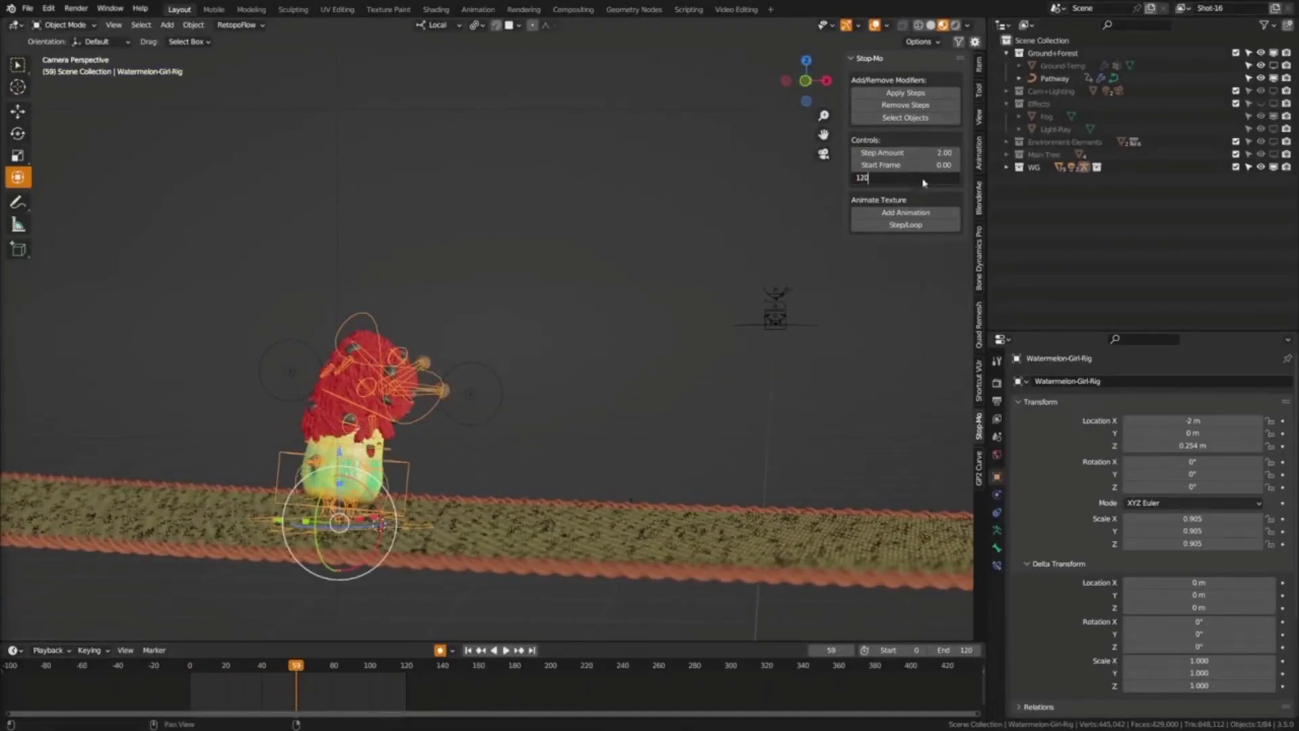
key(Return)
Step: Apply the Stop-Mo steps to the rig and play the stepped animation from the first frame
click(905, 92)
key(shift+Left)
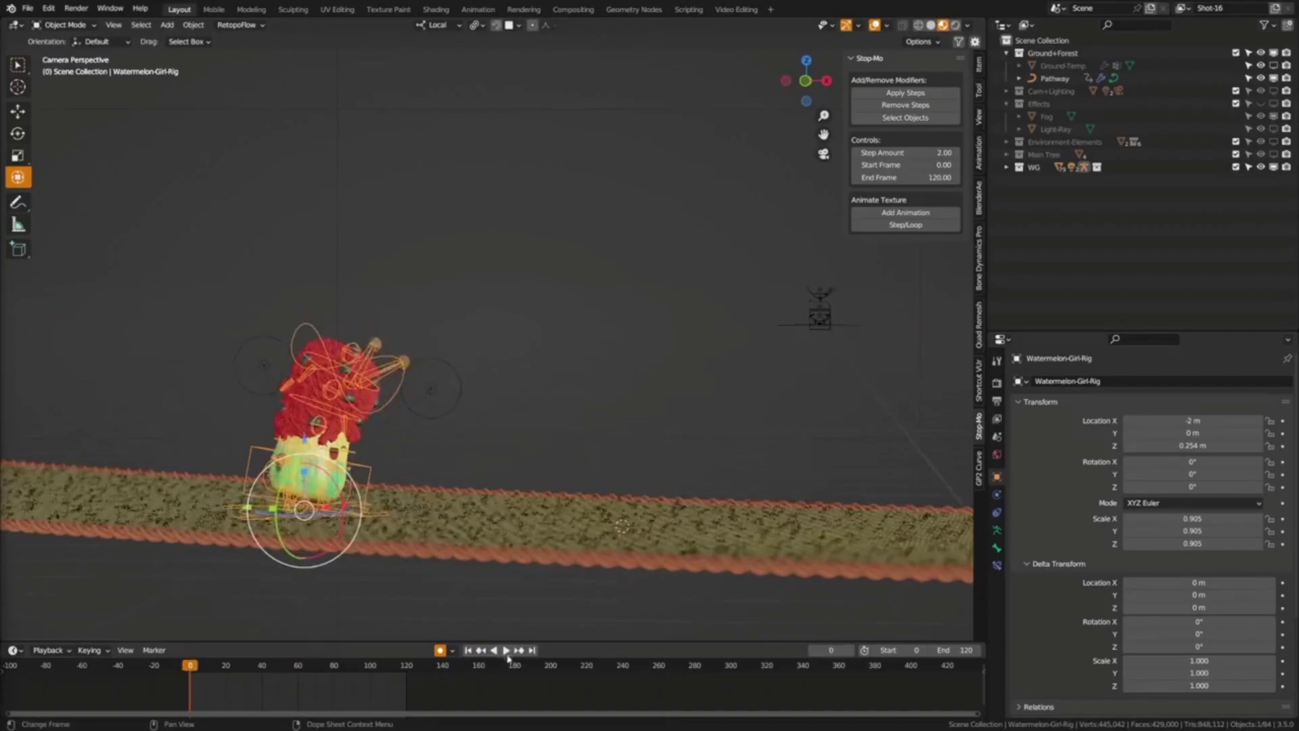
click(506, 652)
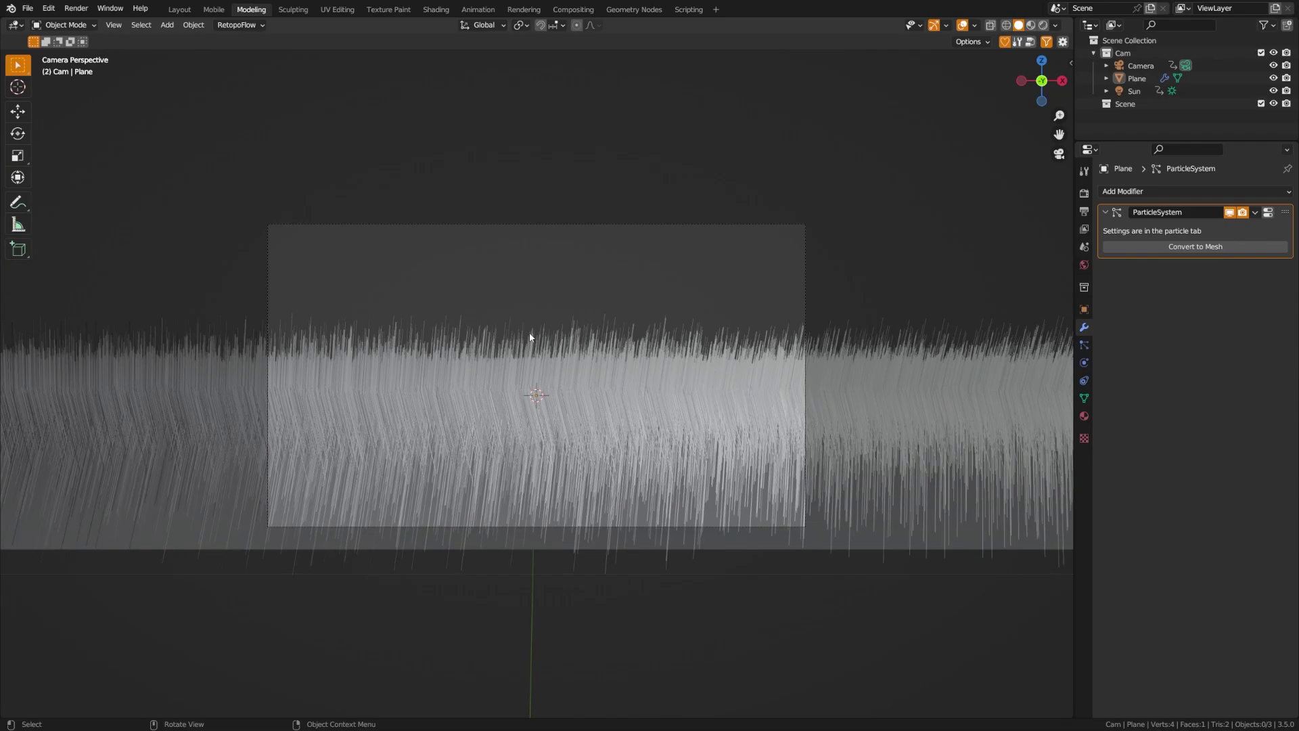
Step: Show the Cycles render settings with the Denoise options expanded: OptiX, Albedo and Normal
click(1084, 193)
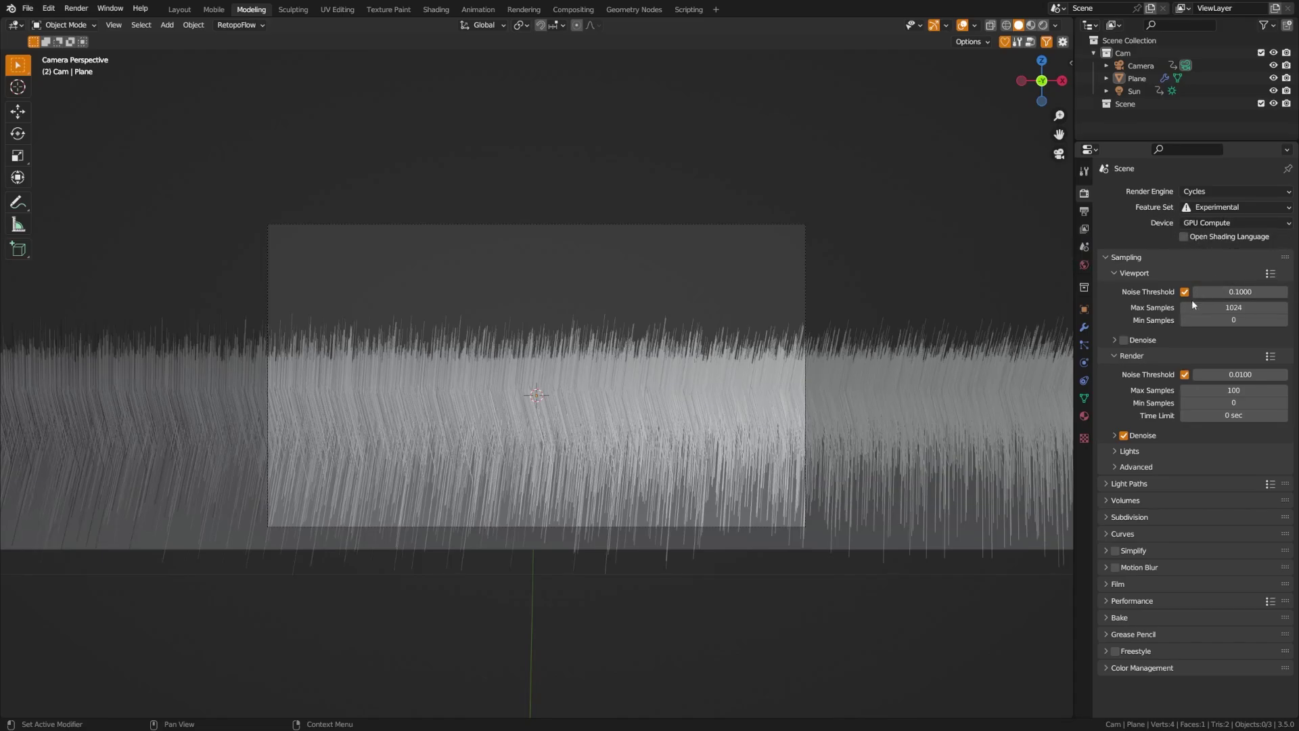
click(1110, 436)
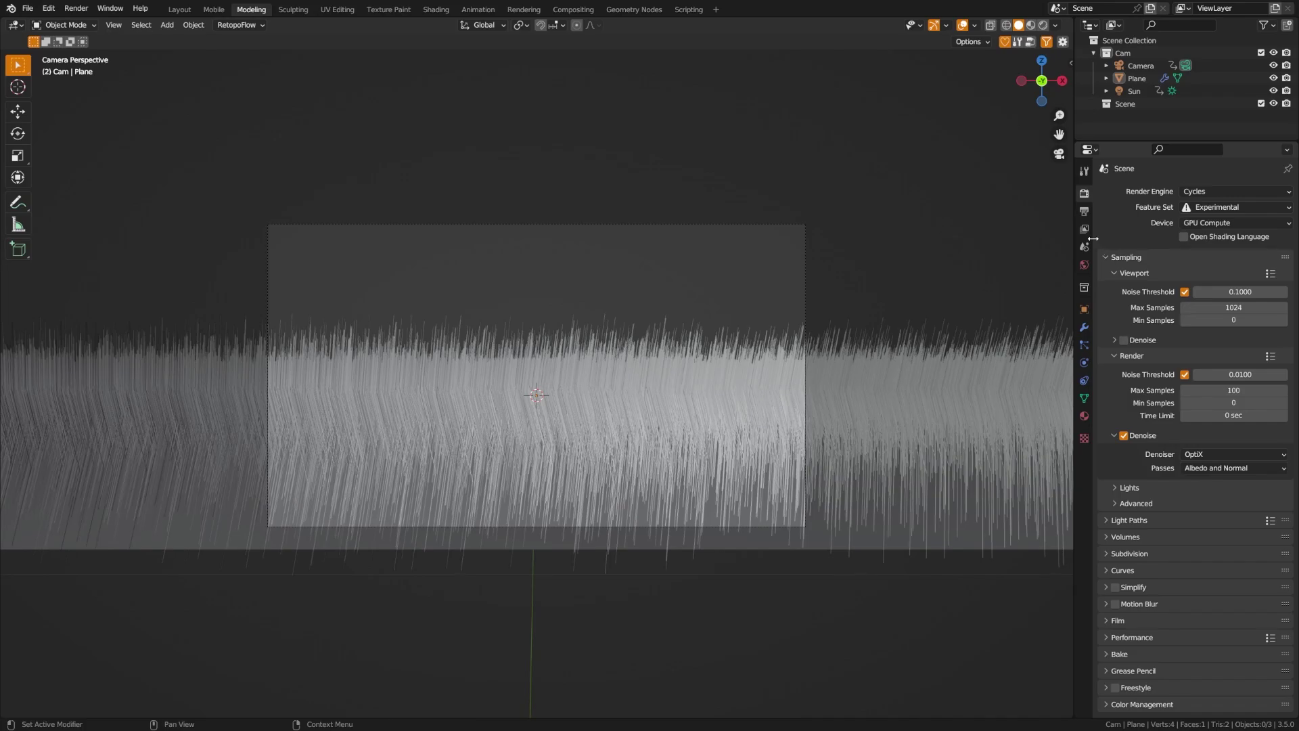
Step: Show the output settings and expand Color Management to reveal the OpenEXR MultiLayer sRGB override
click(1085, 214)
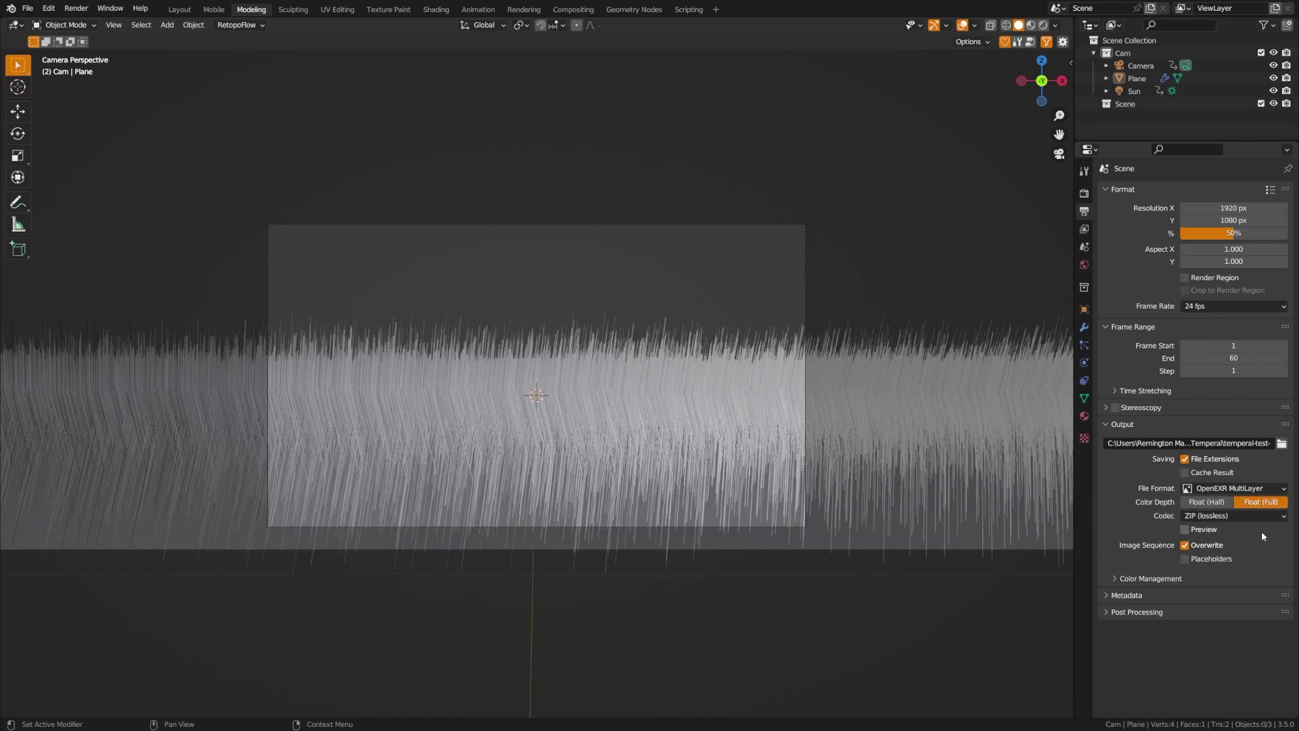
click(1150, 579)
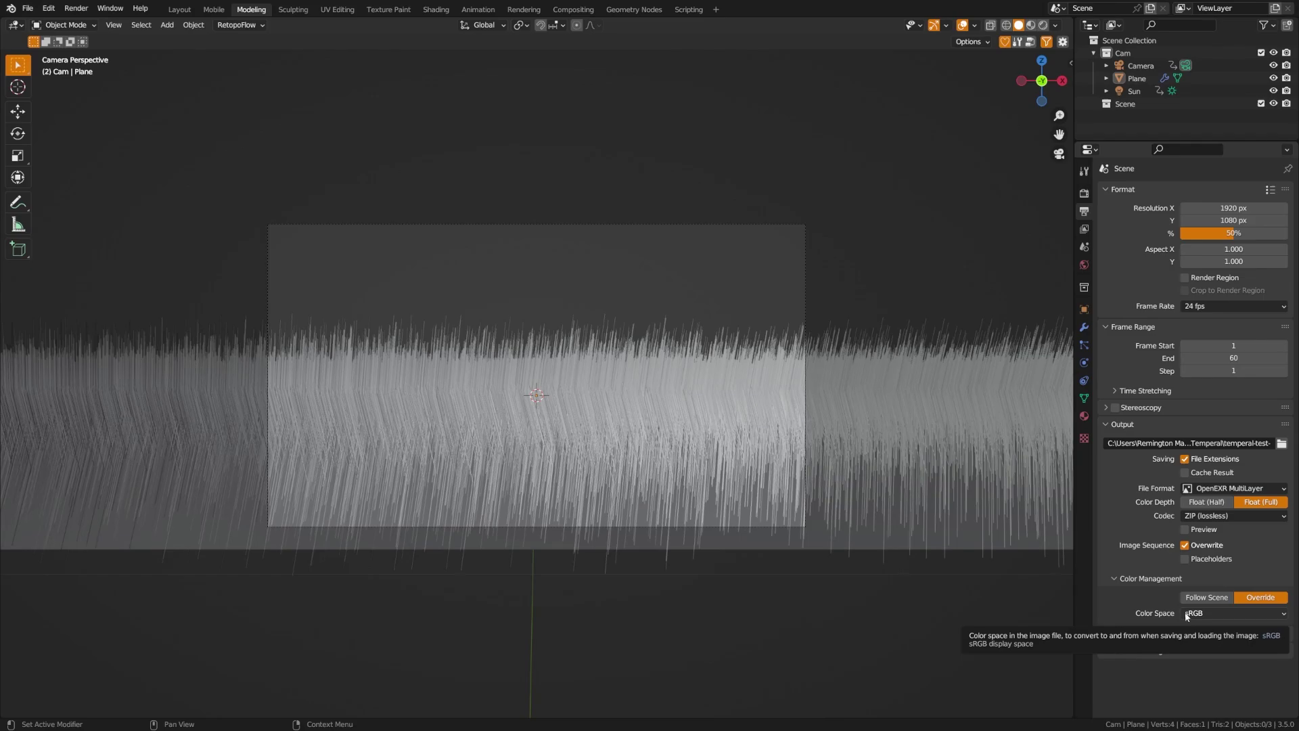
Step: Show the View Layer passes, then open Blender Preferences from the Edit menu and close it
click(1085, 231)
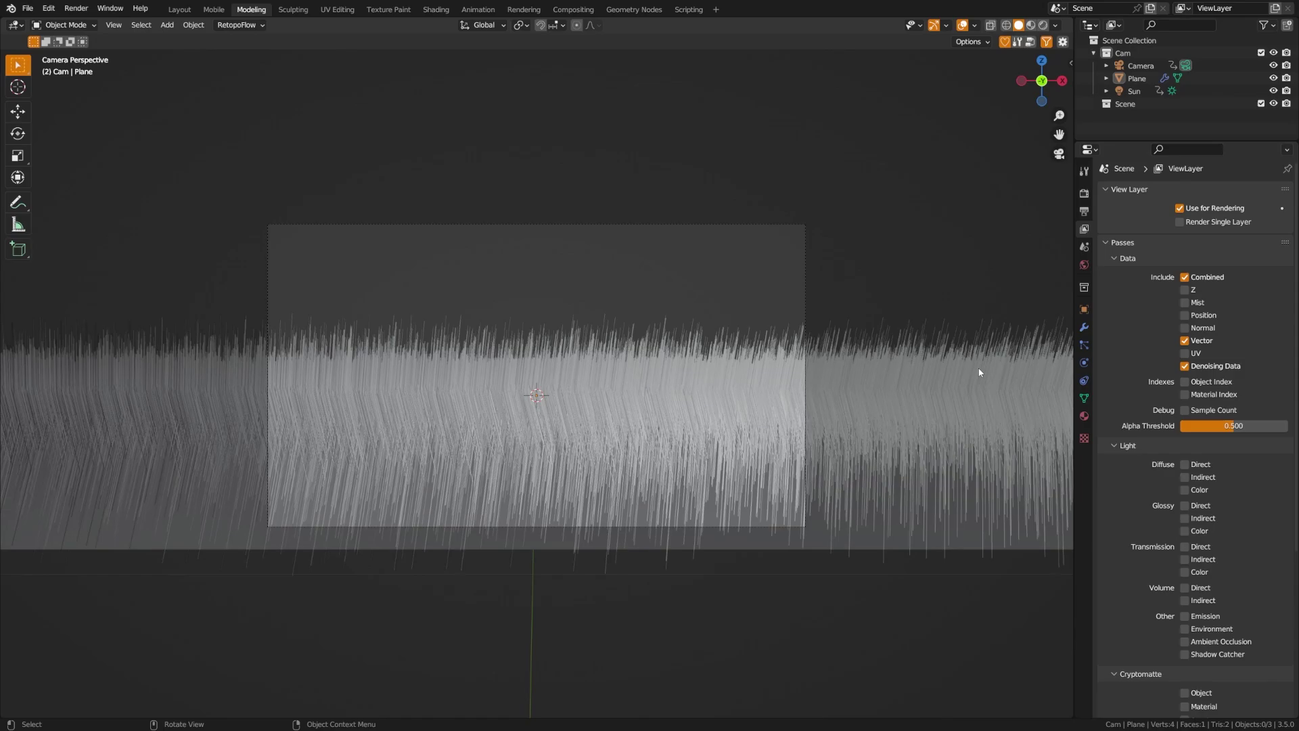
click(46, 9)
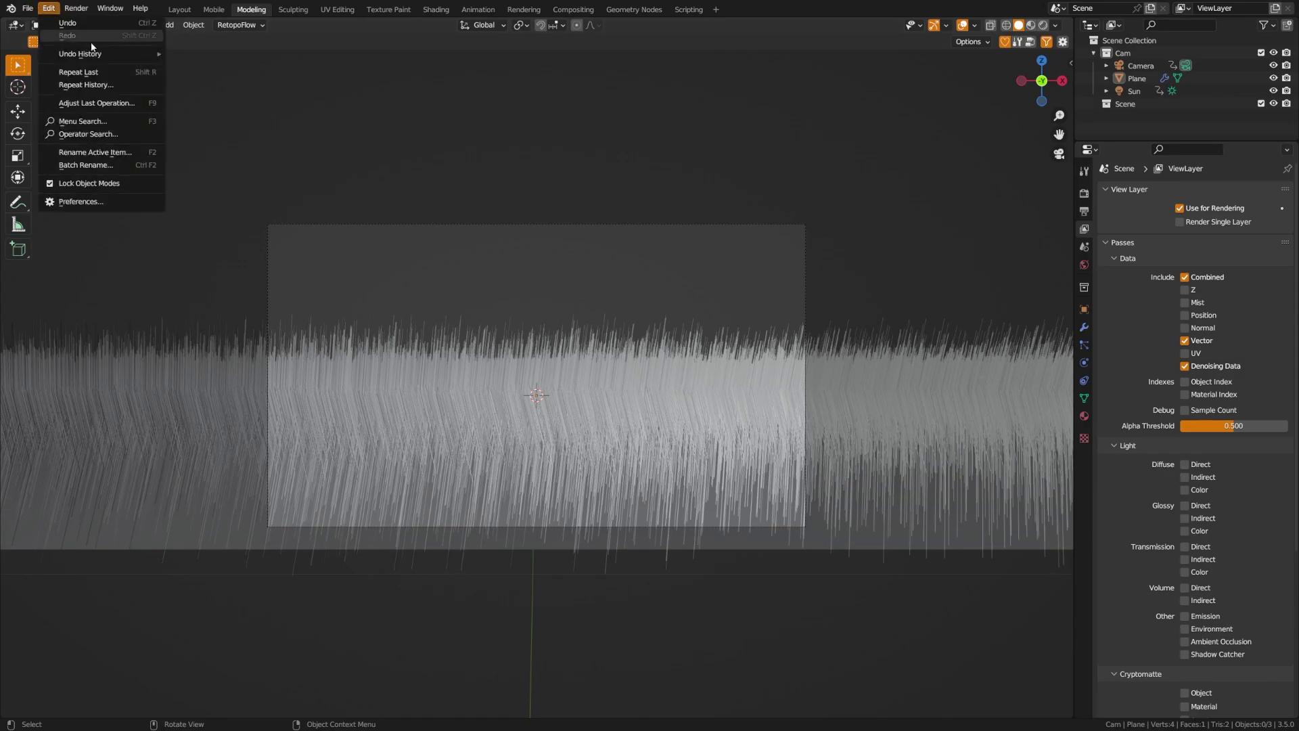
click(88, 202)
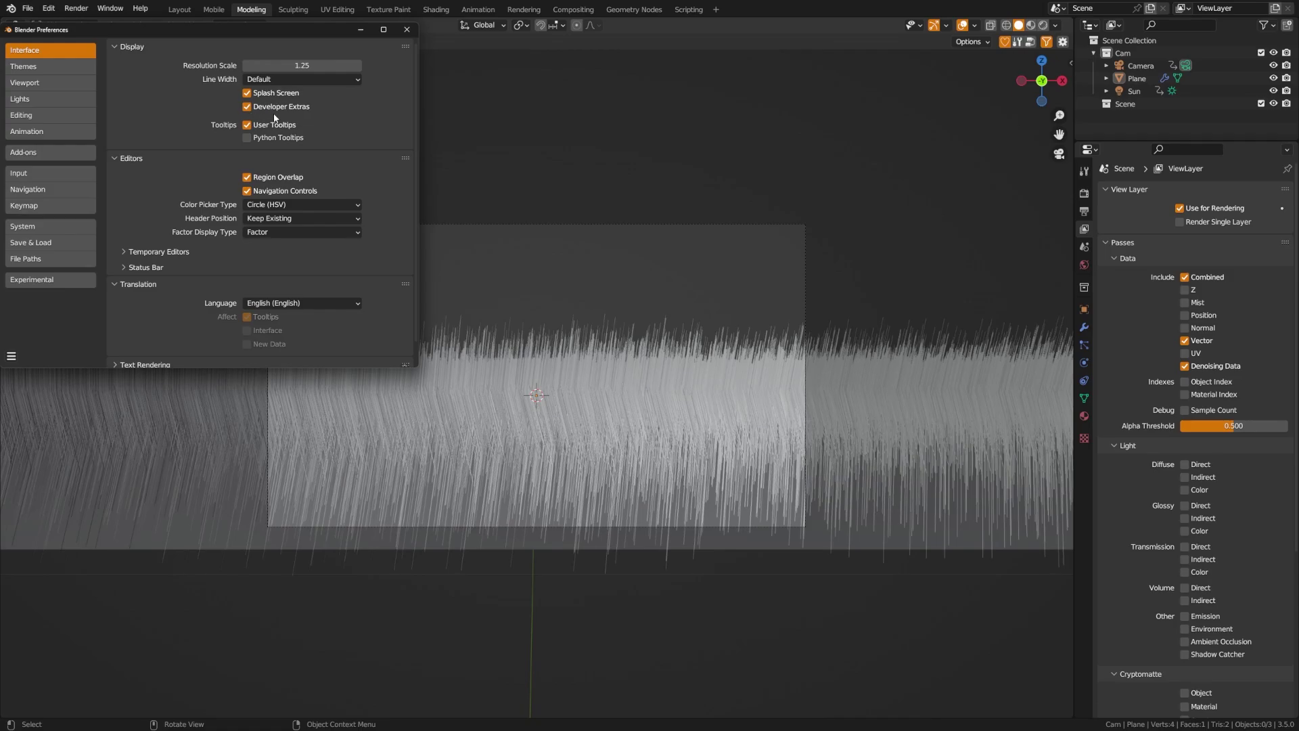
click(407, 30)
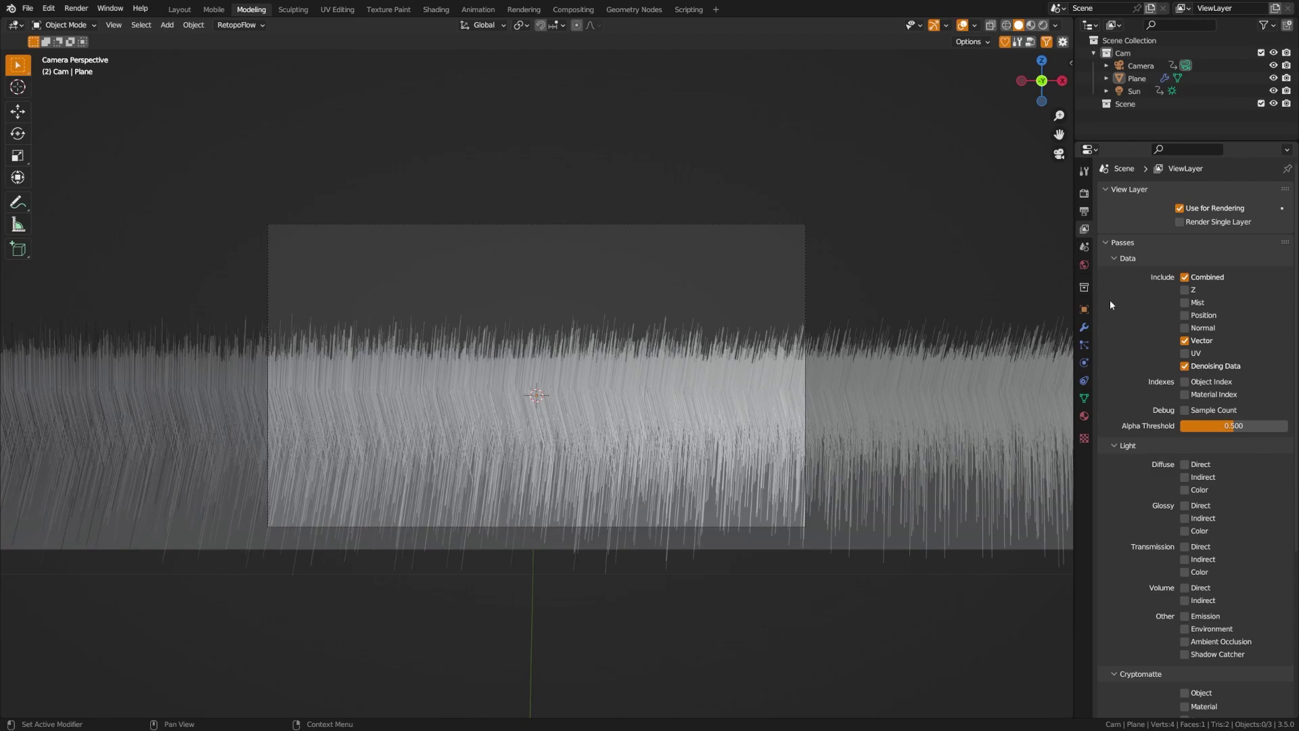
Step: Switch to the Layout workspace to list the temperal-test EXR frames
click(180, 9)
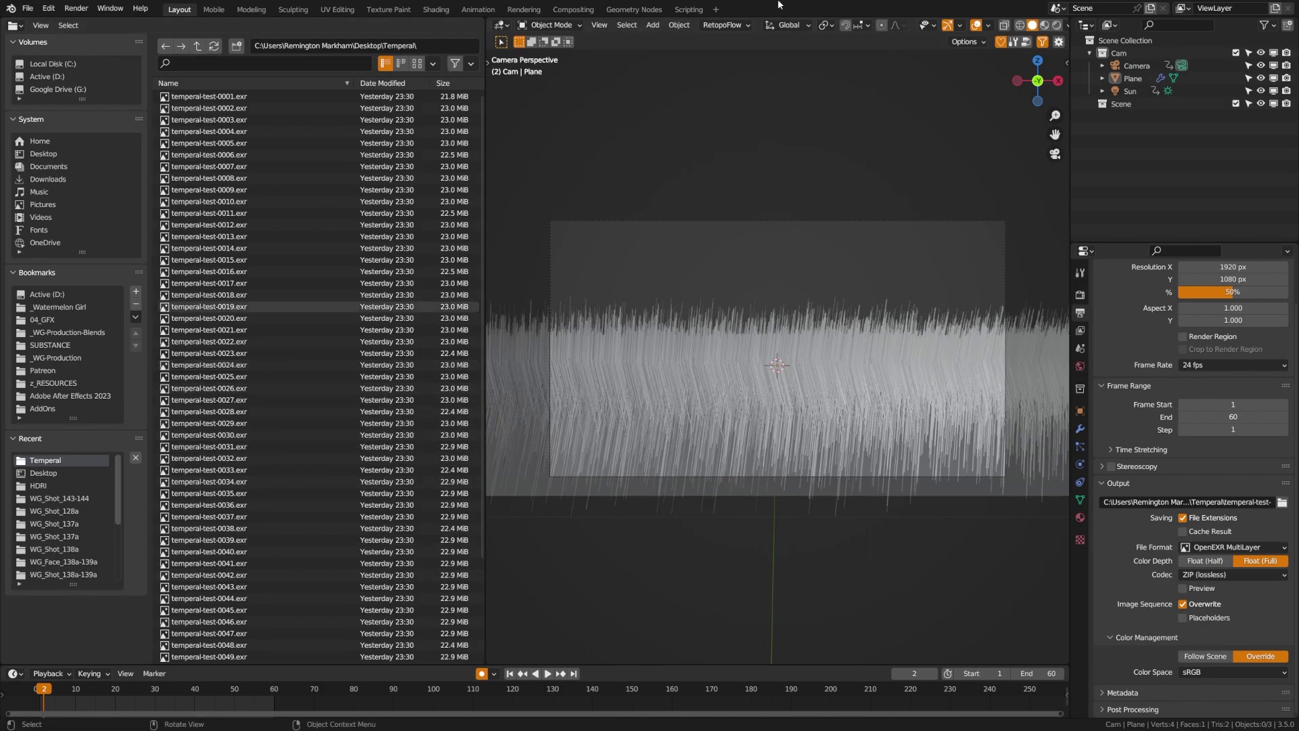
Step: Run Denoise Animation from the F3 search ('denois') on the temperal-test EXR sequence
key(F3)
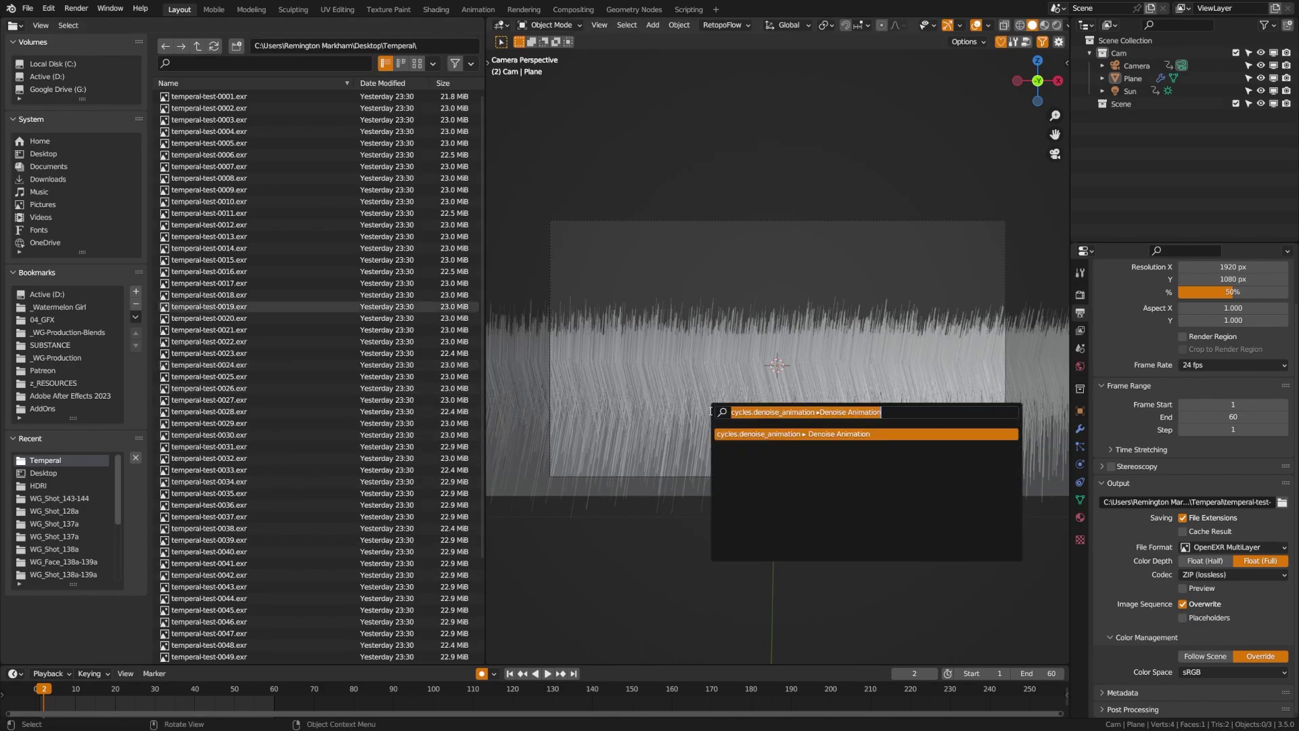
text(den)
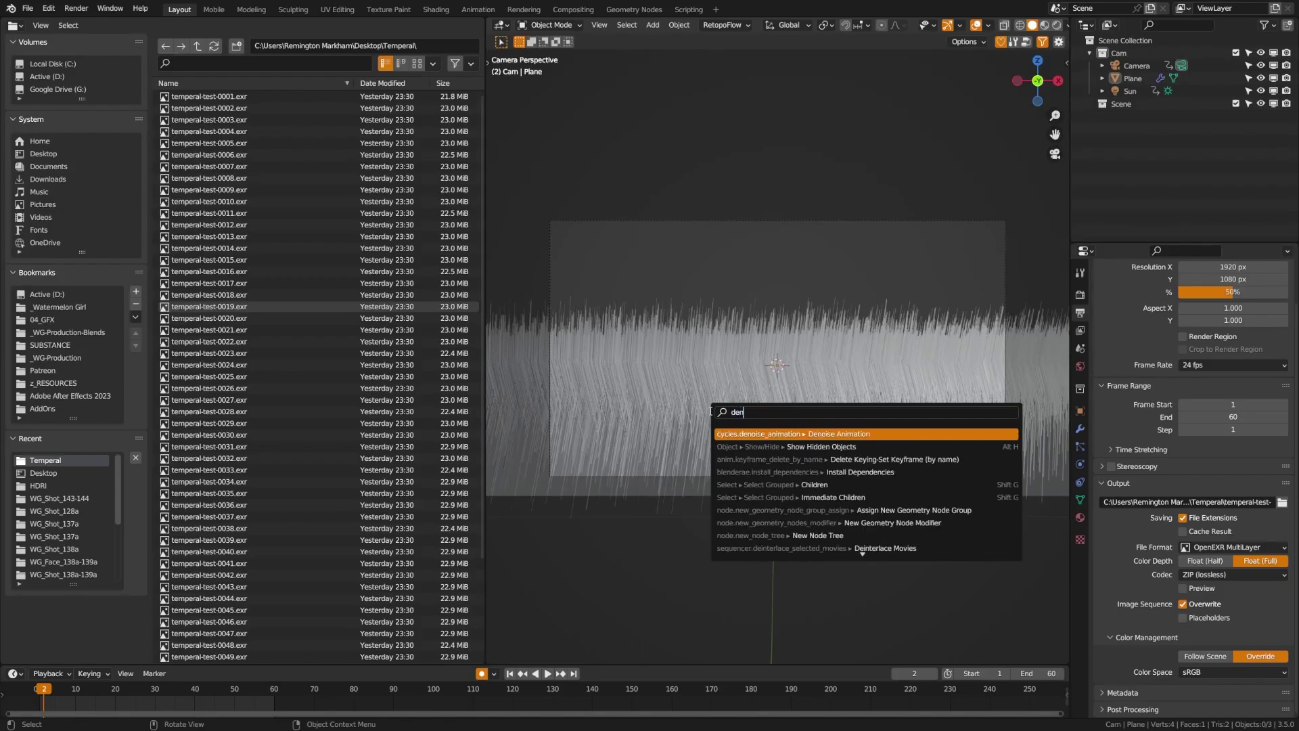
text(ois)
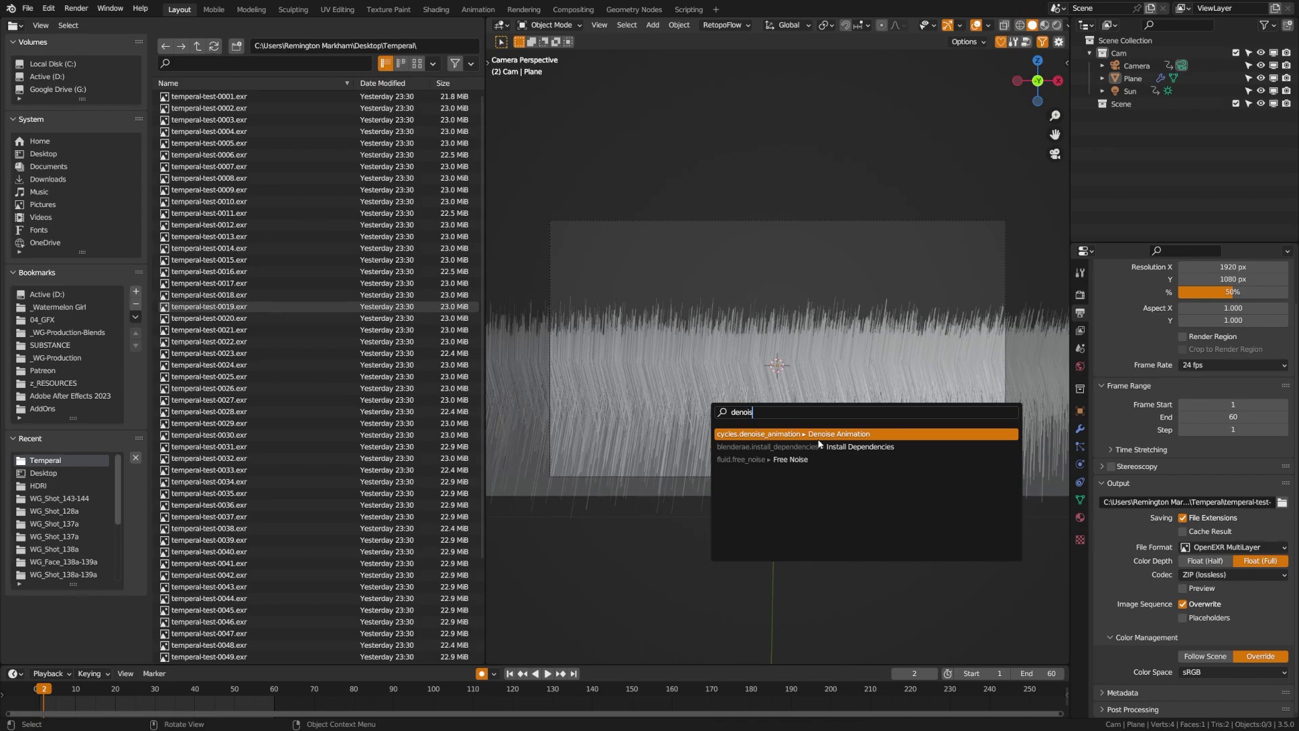
key(Return)
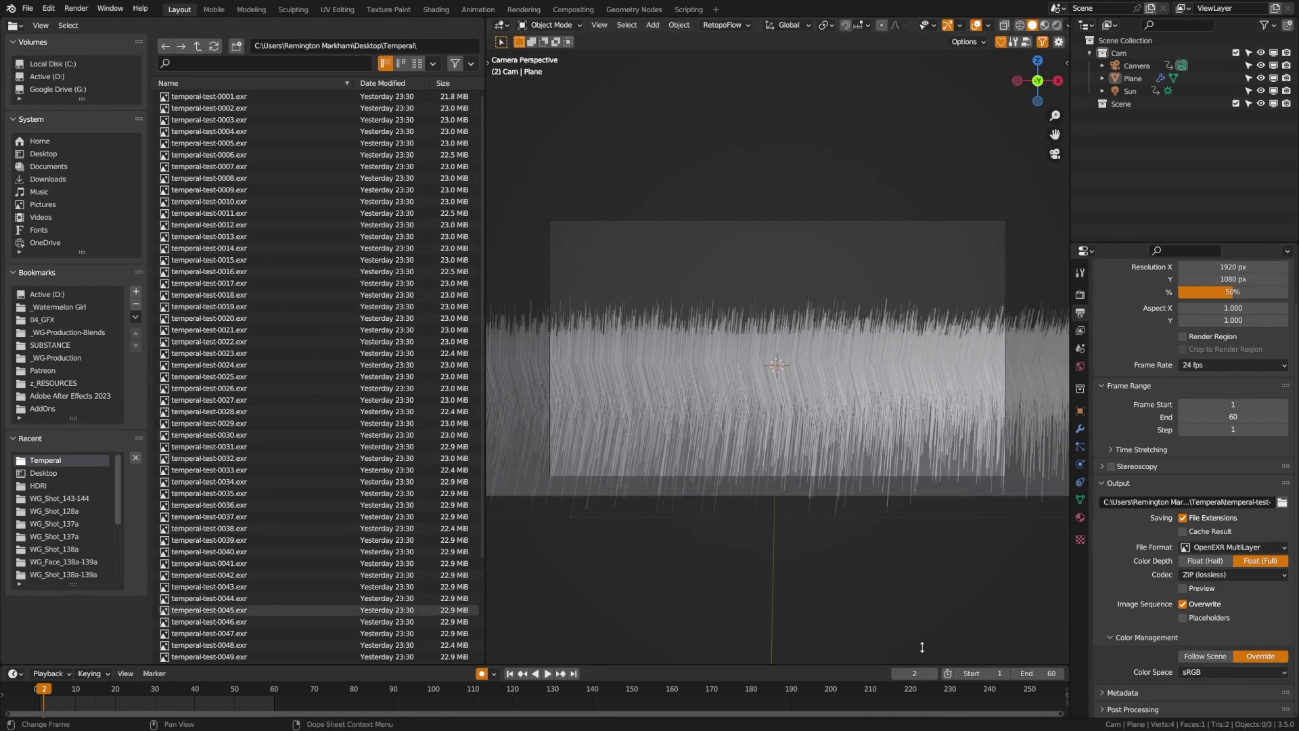
Step: Switch to the Scripting workspace to check the Denoising completed log
click(690, 9)
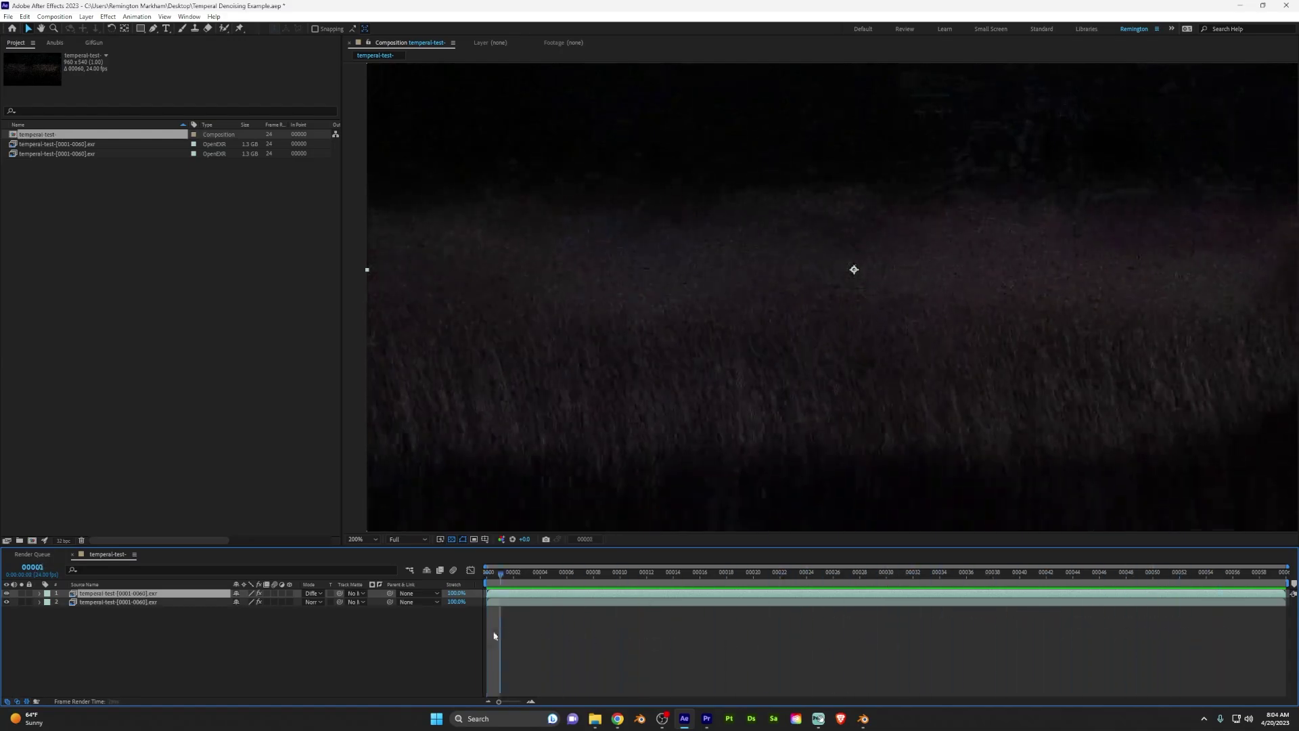
Step: Switch from the After Effects review back to Blender's Scripting workspace
click(874, 712)
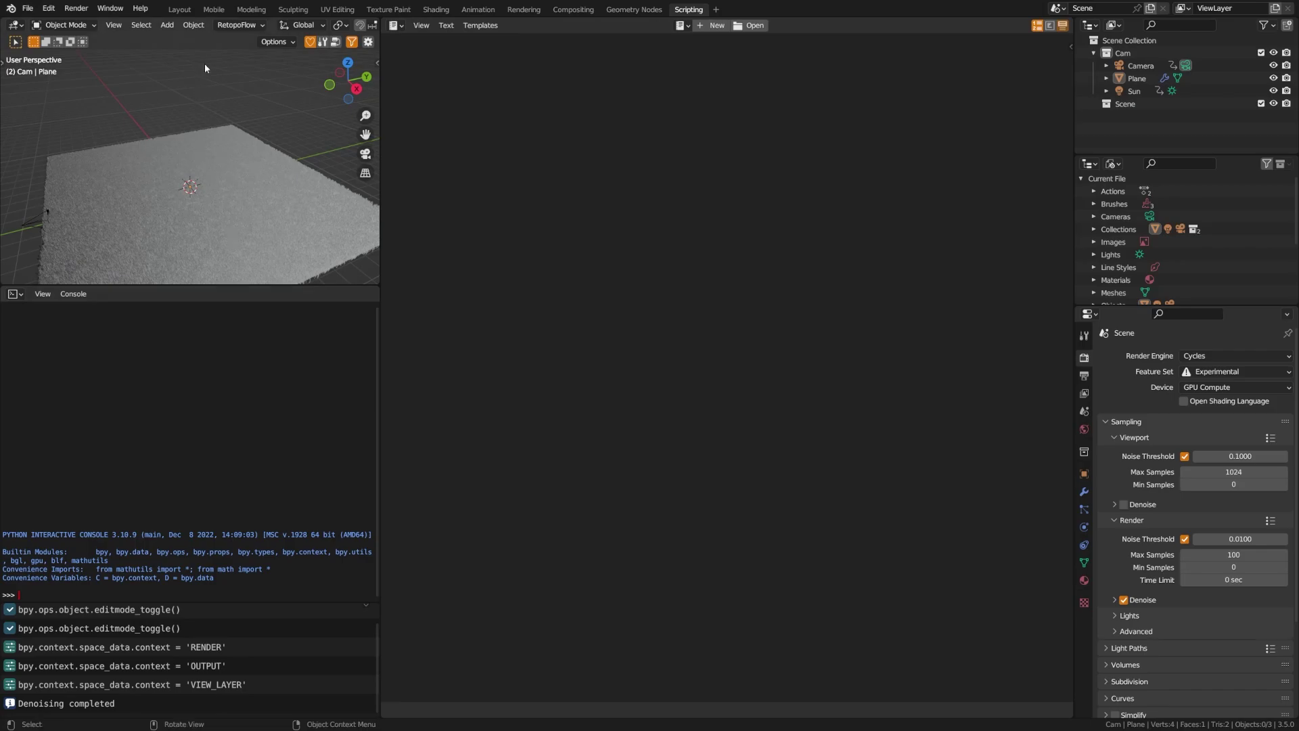
Step: In the Compositing workspace, enable Use Nodes and delete the Render Layers node
click(572, 12)
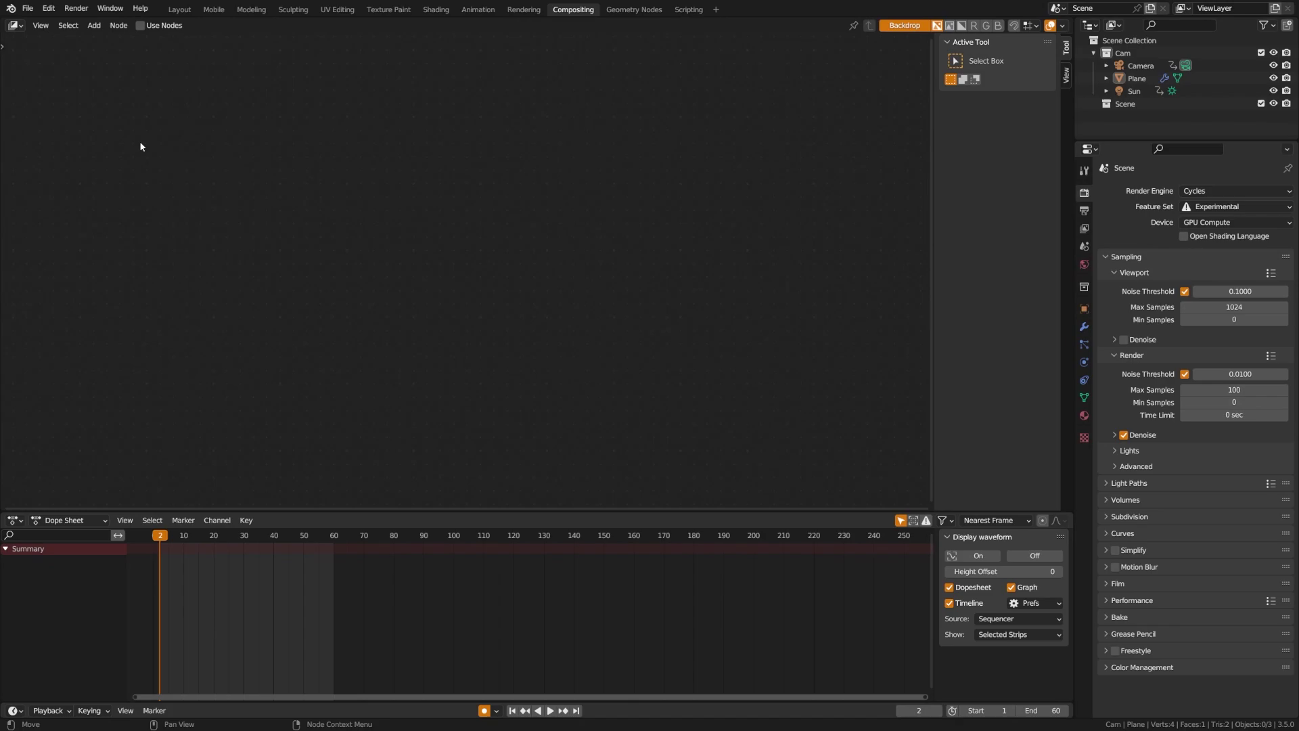
click(140, 26)
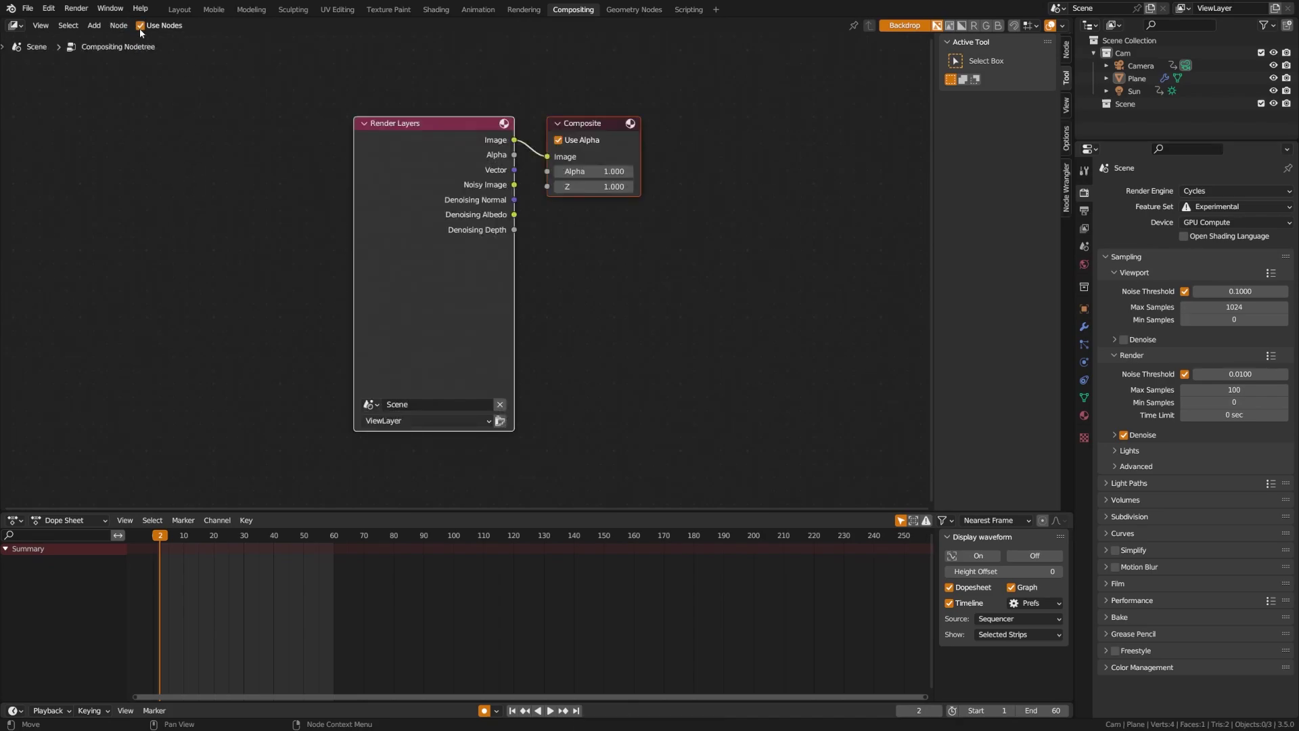
click(419, 189)
key(x)
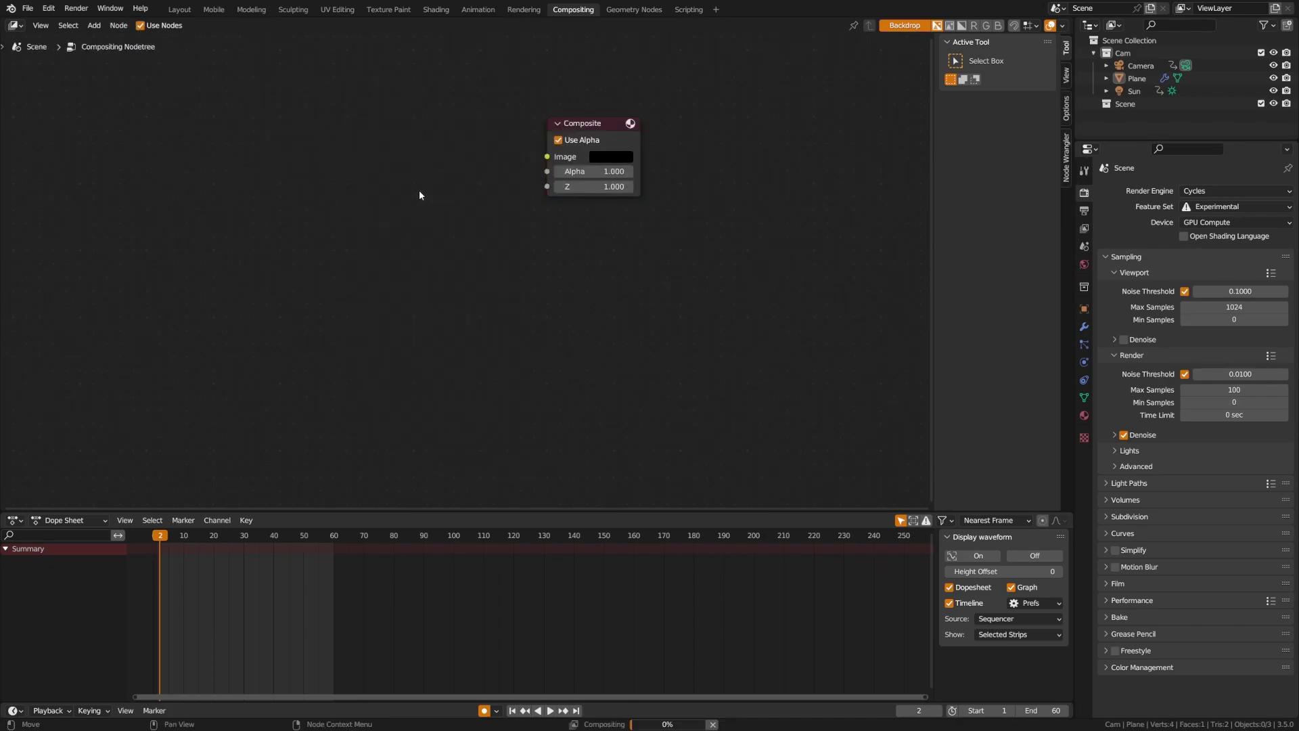
Step: Add an Image node to the compositor via node search
key(shift+a)
click(338, 204)
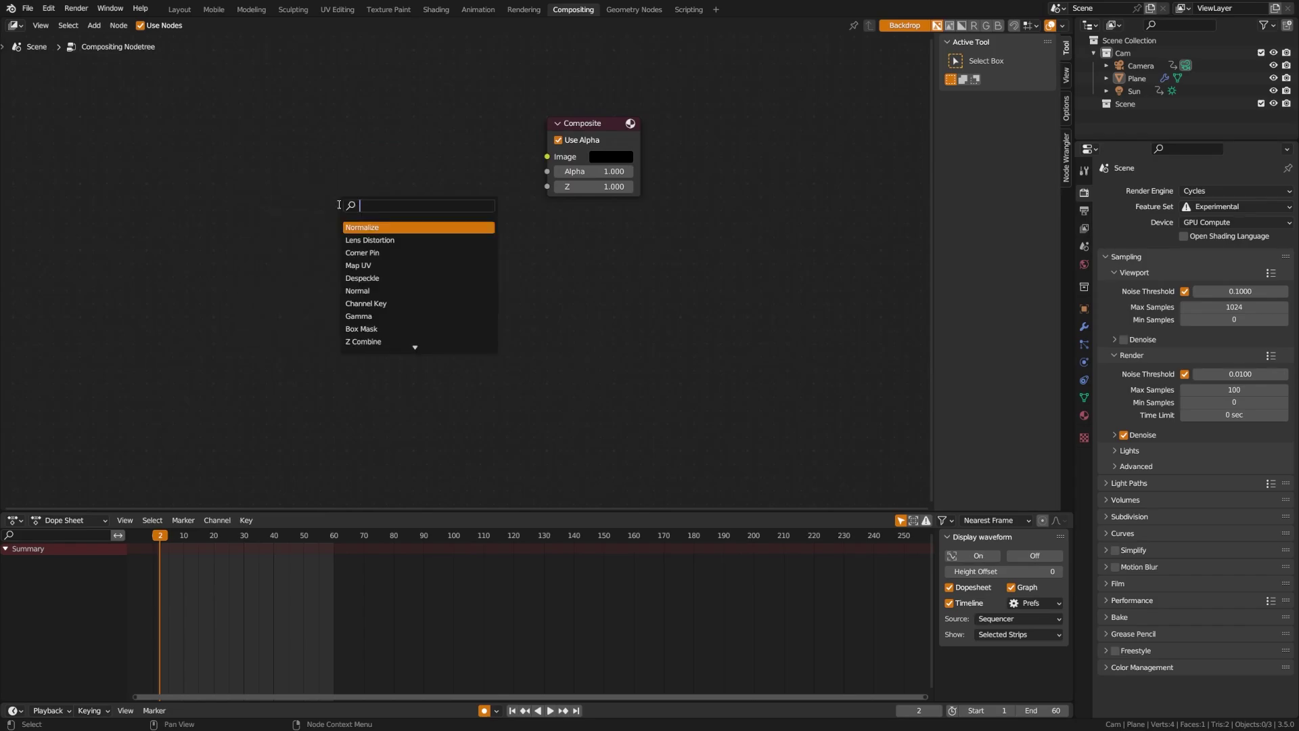
text(image)
key(Return)
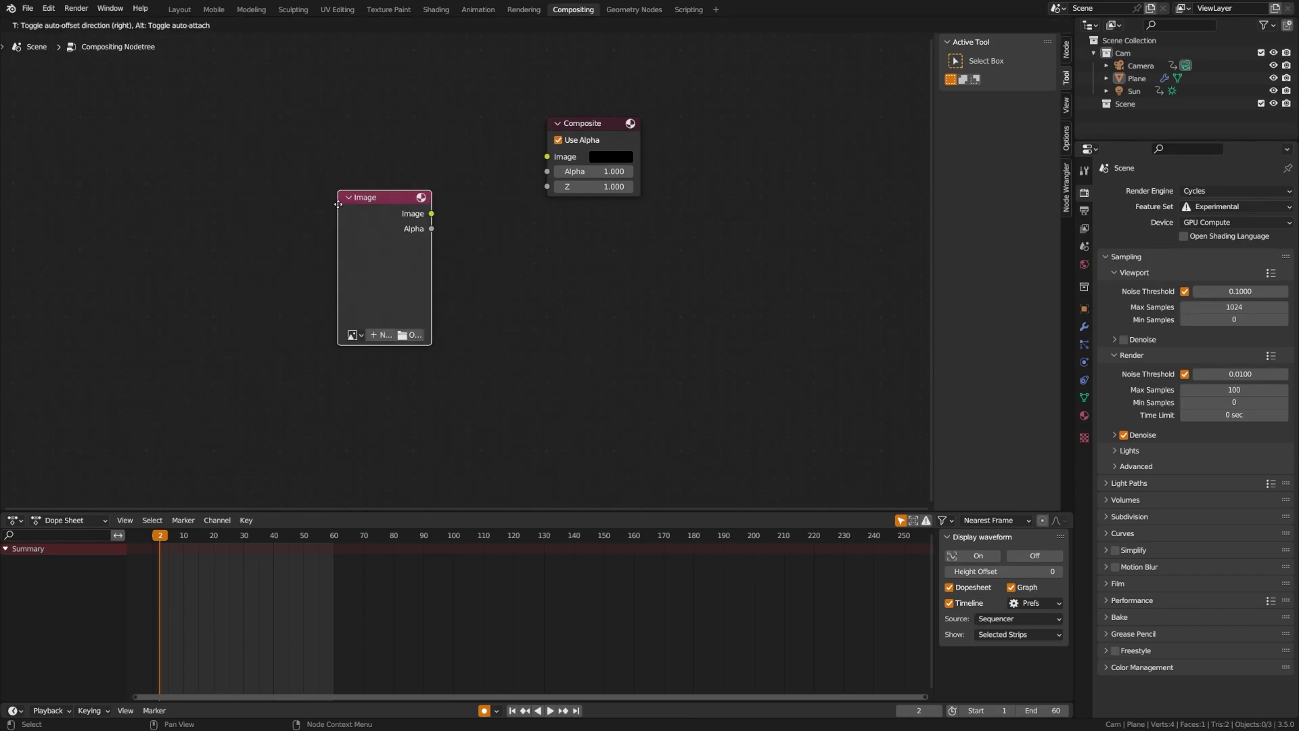
click(205, 170)
Step: Load all temperal-test EXR frames from the Temperal folder as the Image node's sequence
click(269, 301)
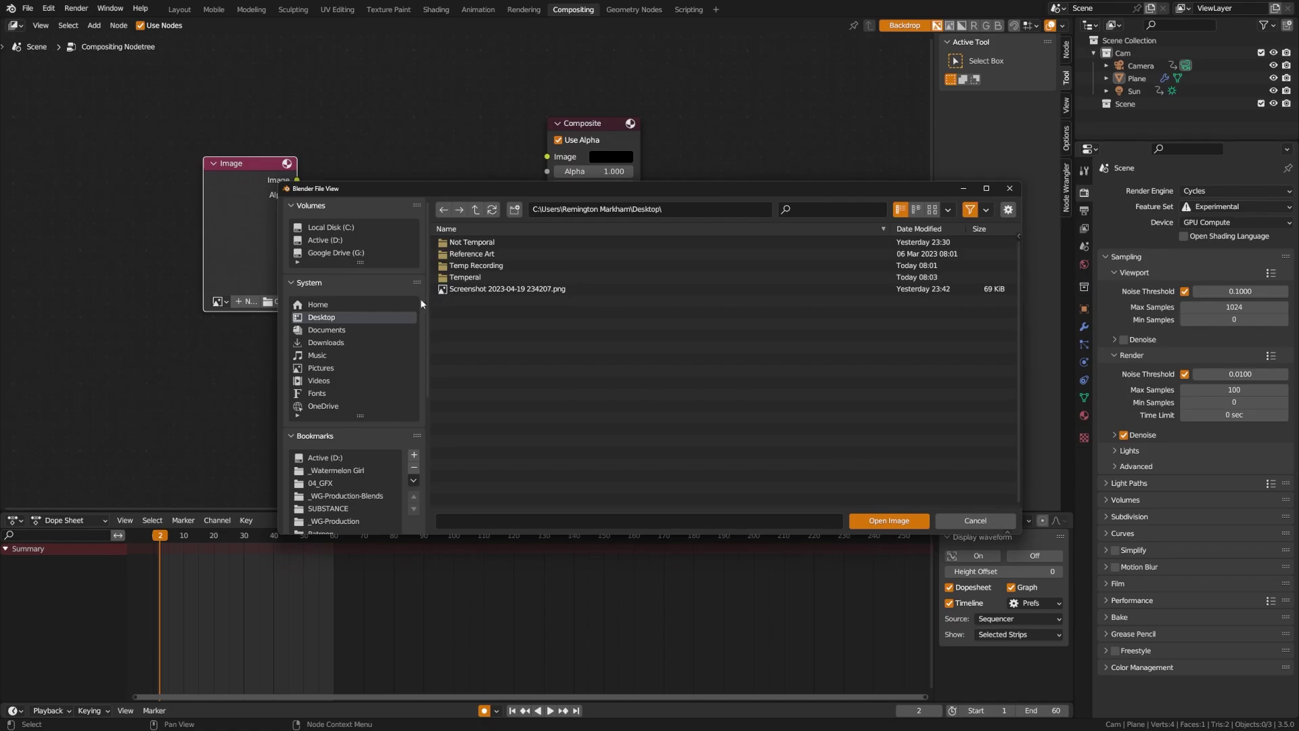
double_click(488, 275)
click(485, 266)
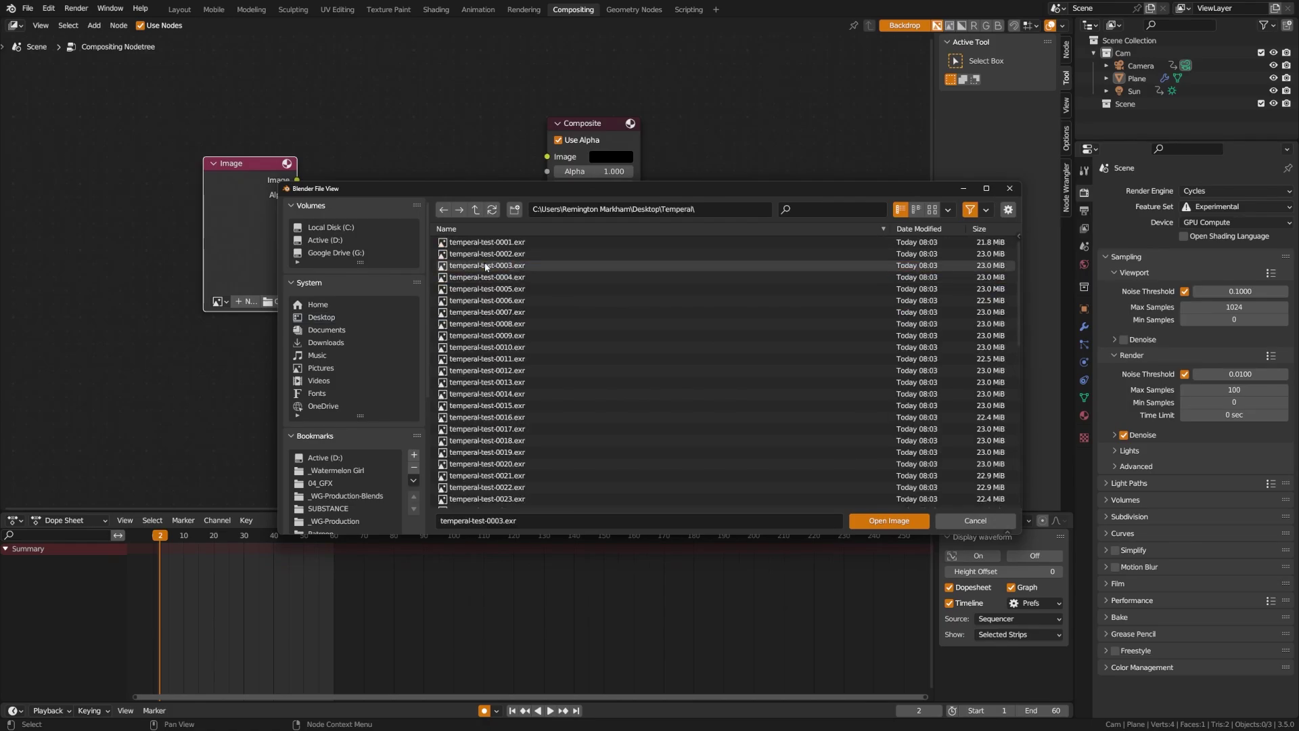
key(a)
click(890, 521)
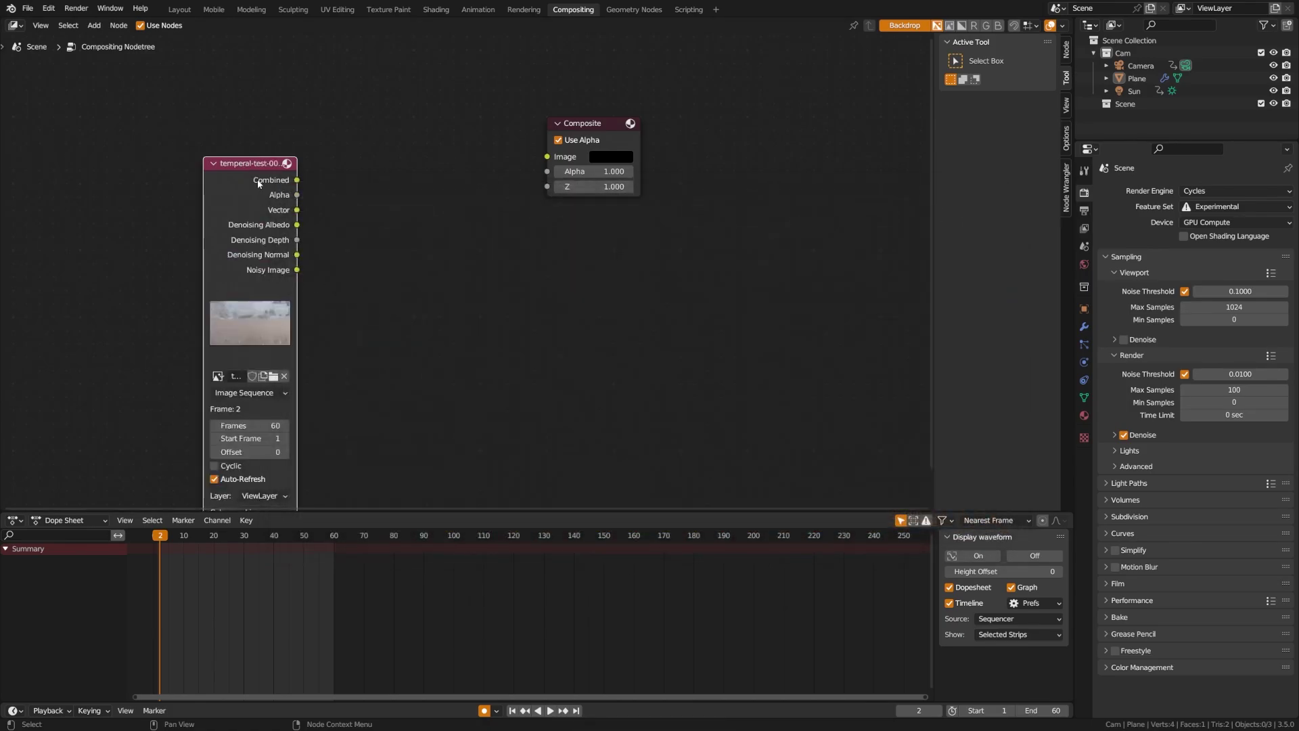
Step: Reposition and widen the Image node, then link Combined to the Composite Image input
drag(259, 183, 158, 103)
drag(196, 220, 278, 220)
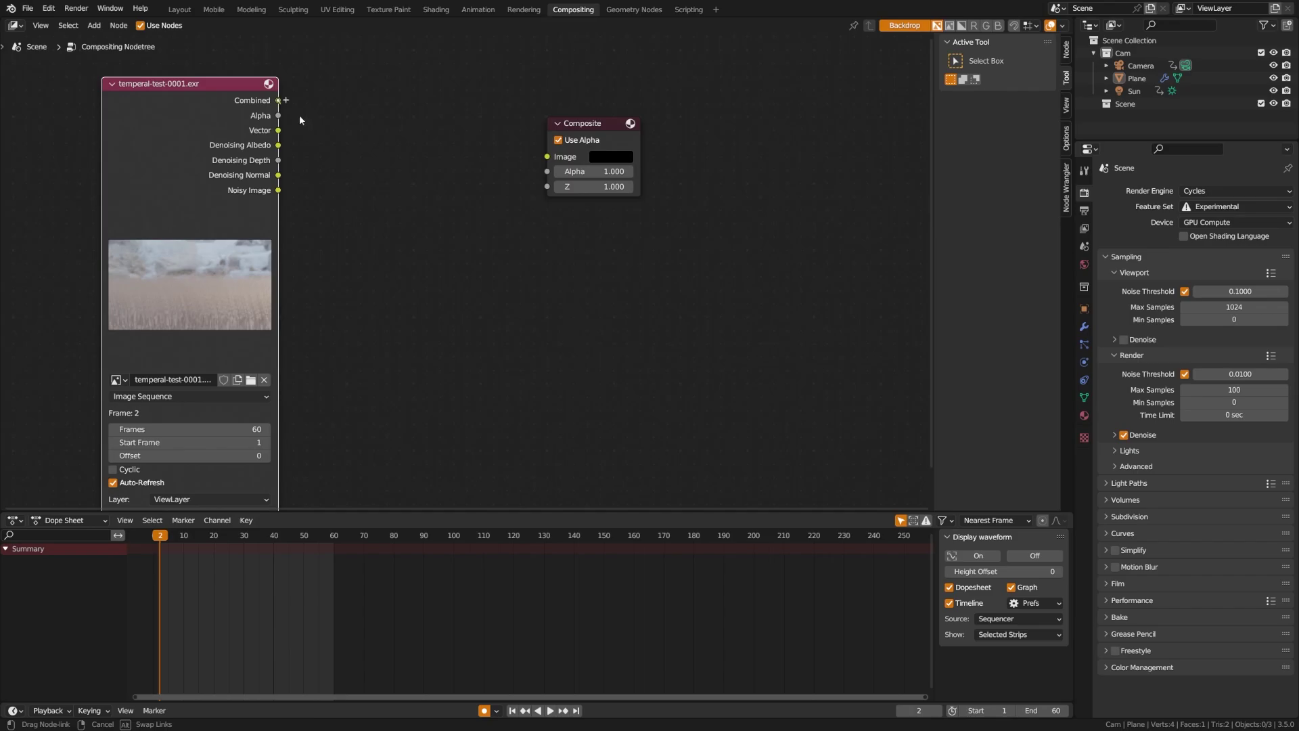
drag(300, 120, 668, 125)
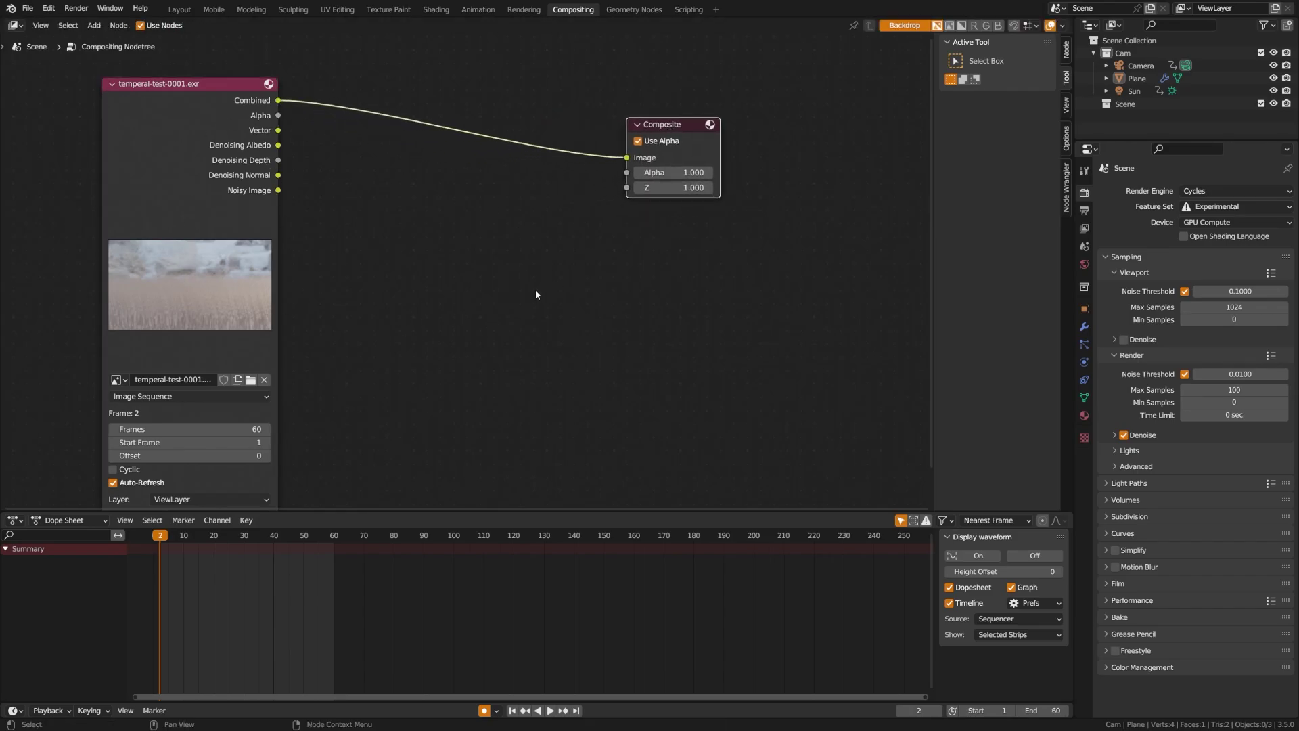
Step: In Output Properties, change the file format from OpenEXR MultiLayer to PNG
click(1084, 210)
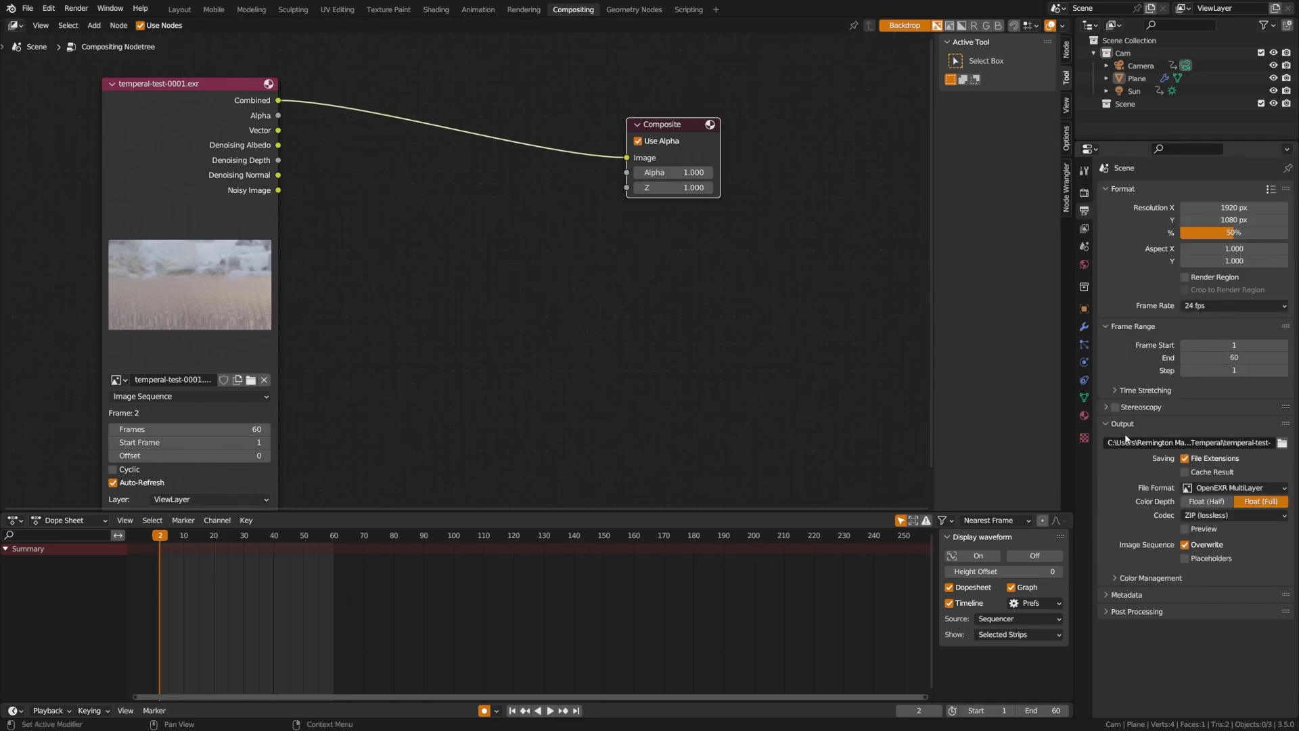
click(1211, 490)
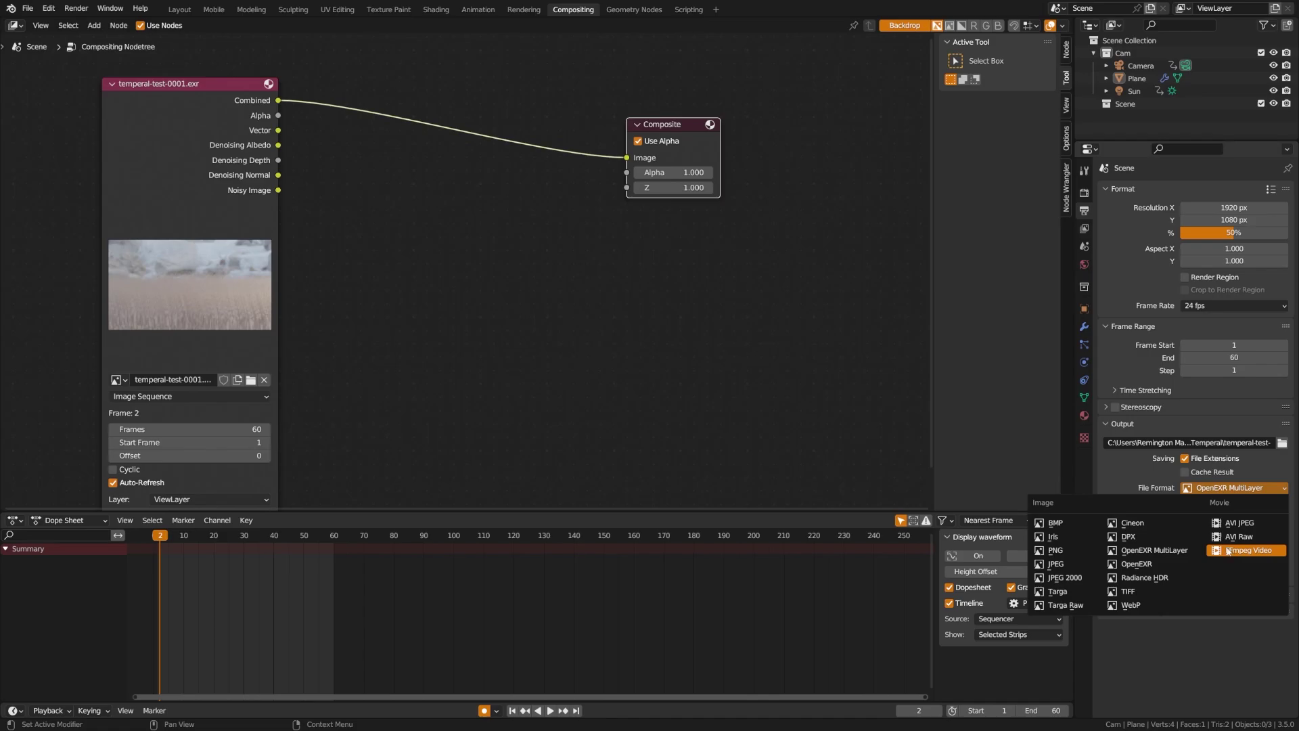
click(1079, 550)
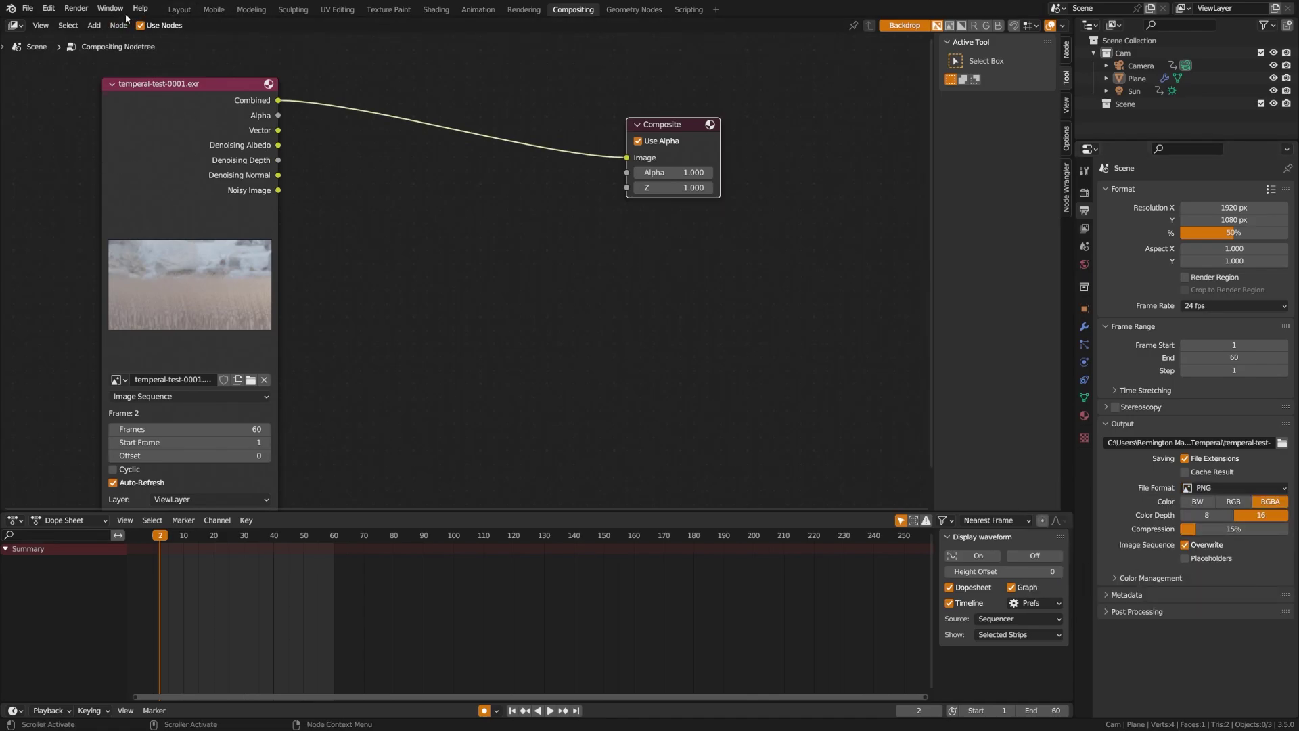
Step: Tidy the layout by shifting Composite right and the Image node slightly left
click(75, 8)
drag(675, 125, 714, 128)
drag(170, 301, 155, 301)
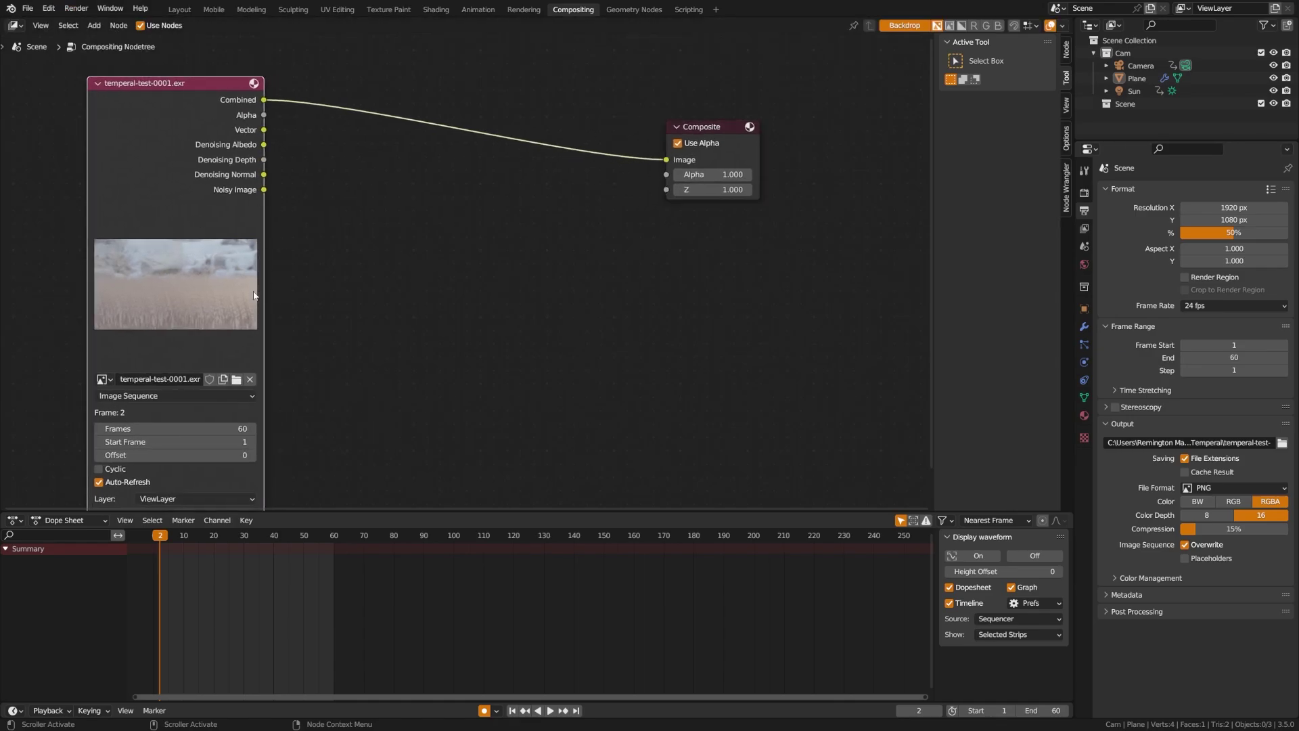